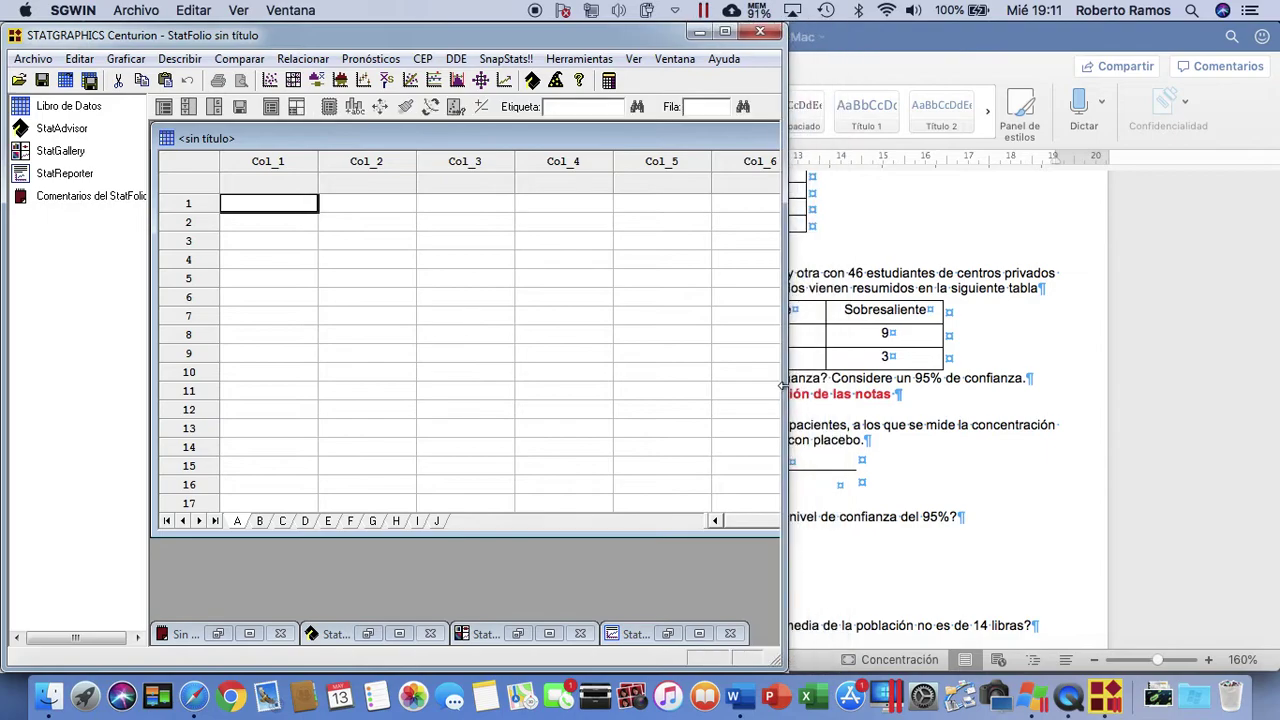
- Arrange the Word document and the STATGRAPHICS window side by side, with the exercise 2 grades table in view
{"action": "left_click", "coordinate": [1066, 42]}
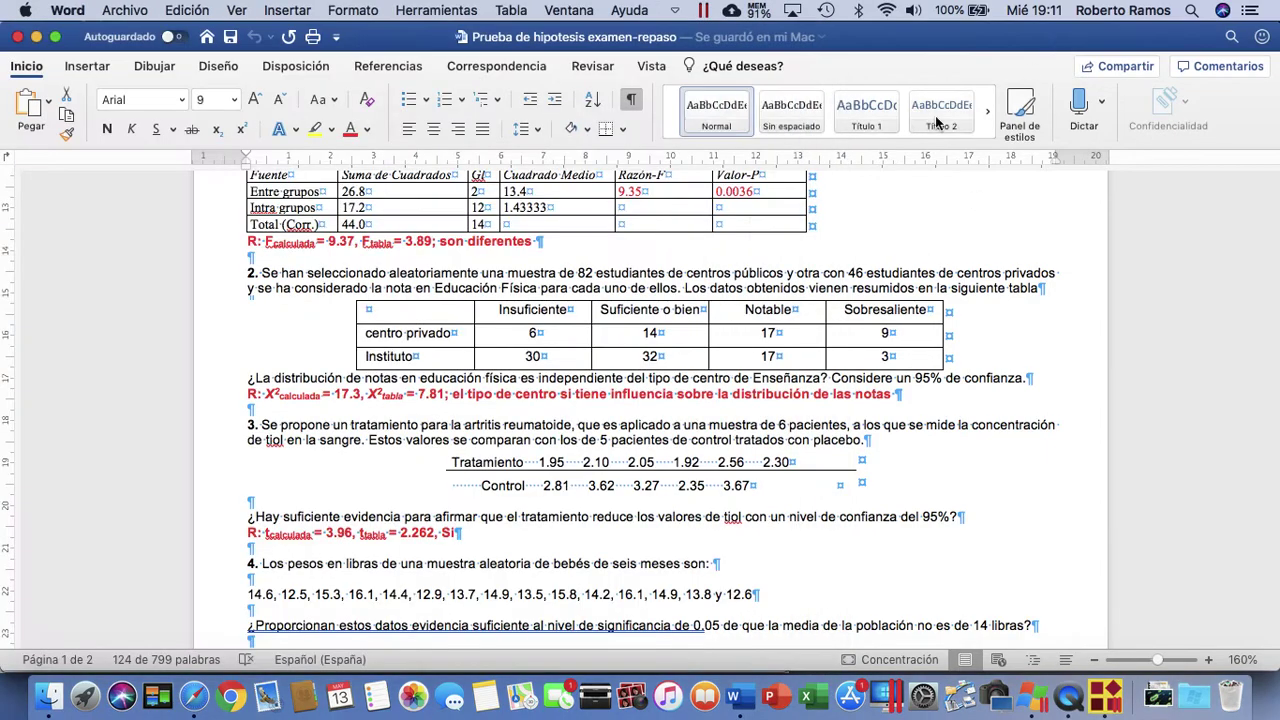
{"action": "left_click_drag", "start_coordinate": [4, 336], "coordinate": [772, 302]}
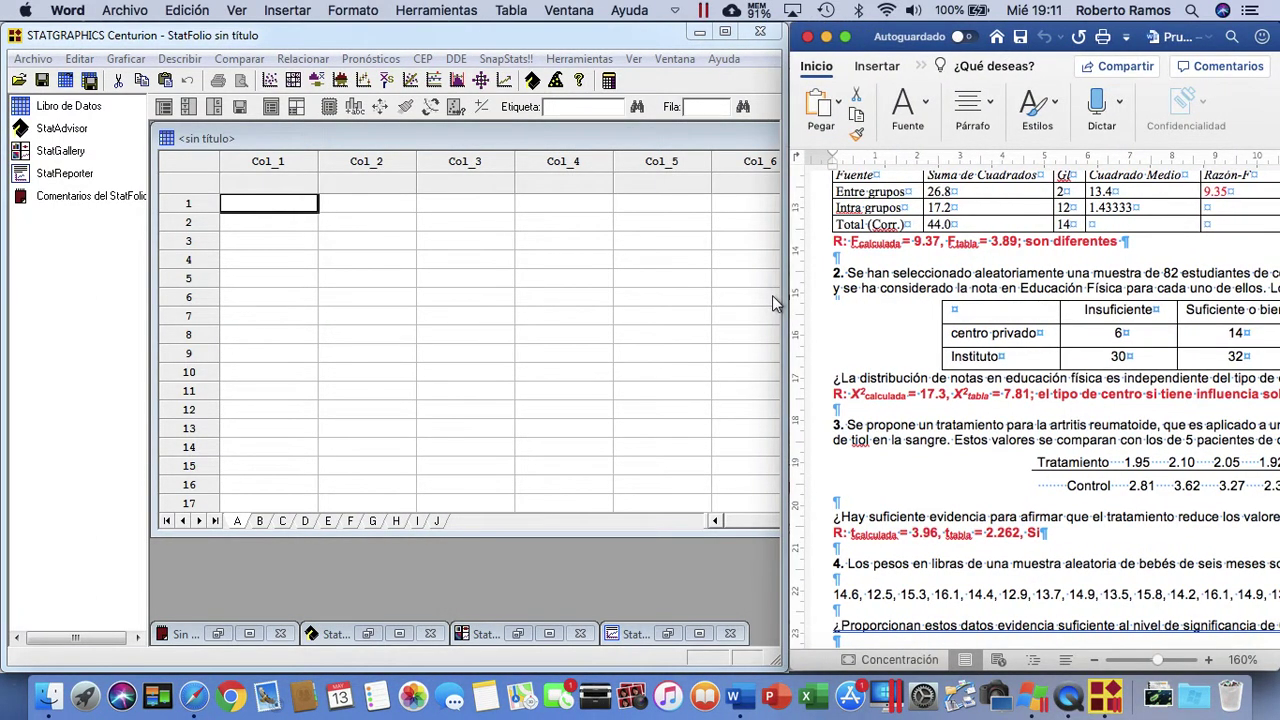
{"action": "scroll", "coordinate": [1037, 420], "scroll_direction": "right", "scroll_amount": 2}
{"action": "scroll", "coordinate": [1037, 420], "scroll_direction": "right", "scroll_amount": 3}
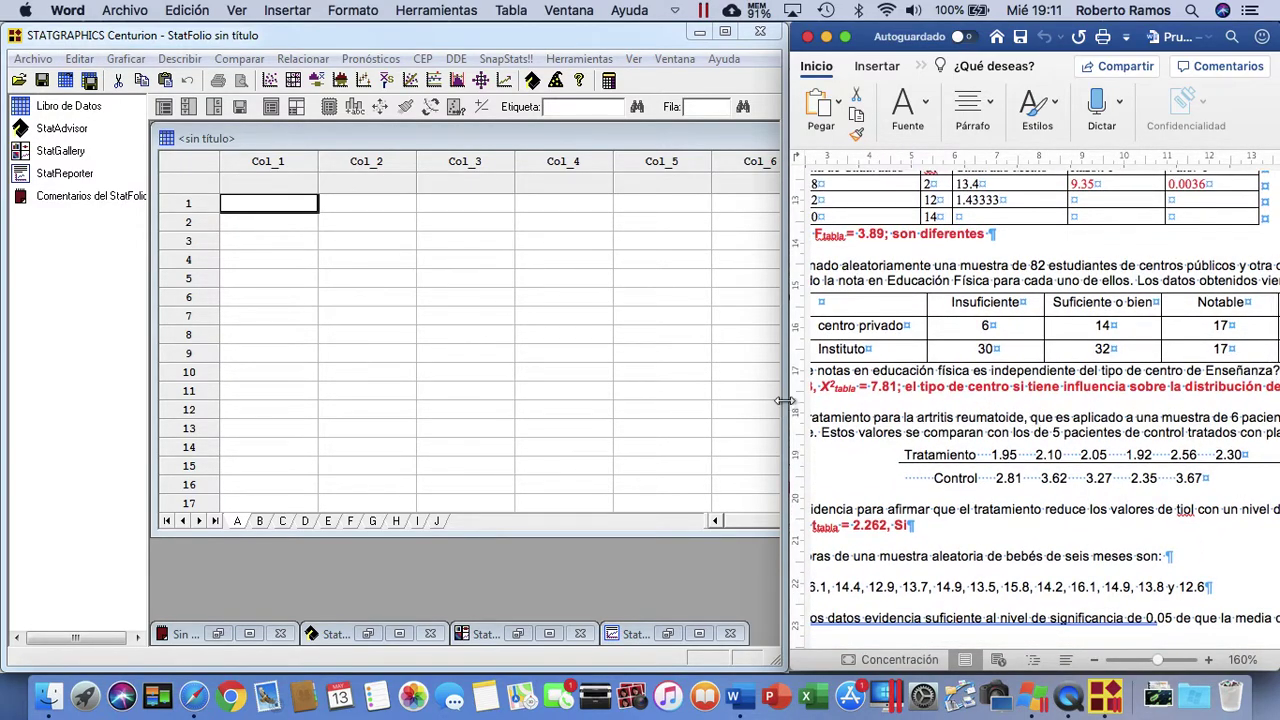
{"action": "left_click", "coordinate": [776, 399]}
{"action": "left_click_drag", "start_coordinate": [776, 399], "coordinate": [762, 399]}
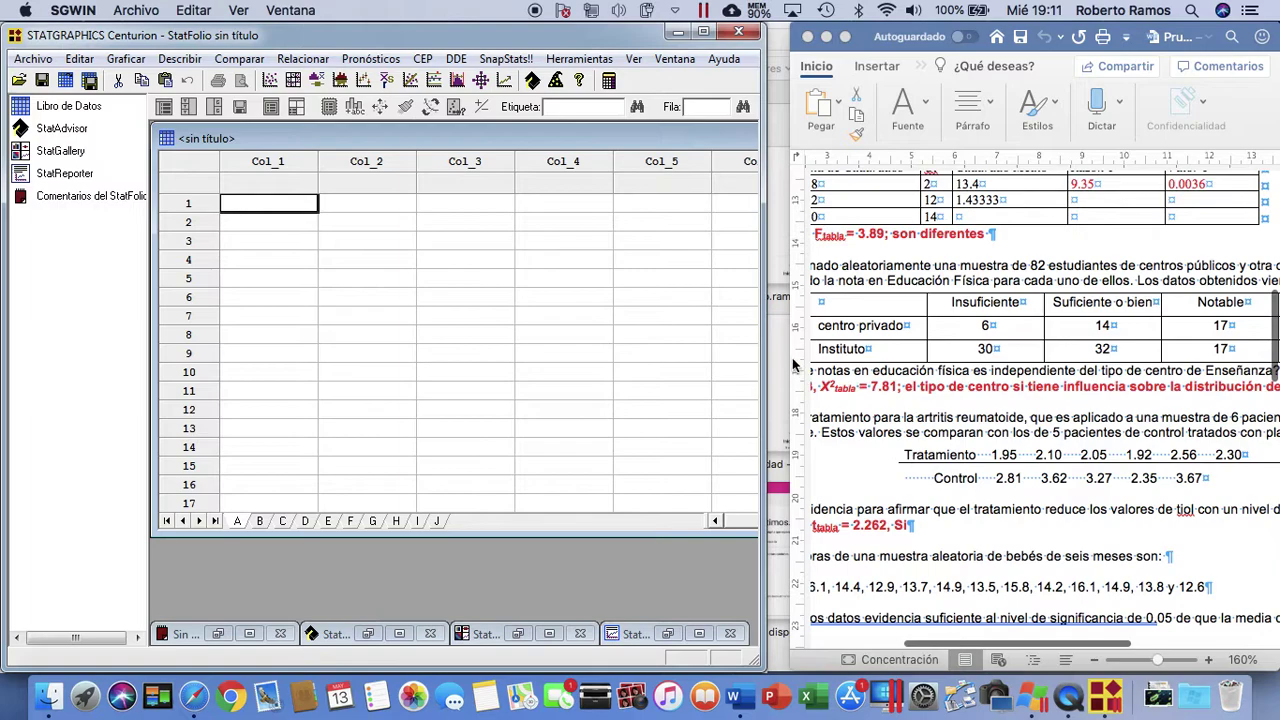
{"action": "left_click", "coordinate": [862, 456]}
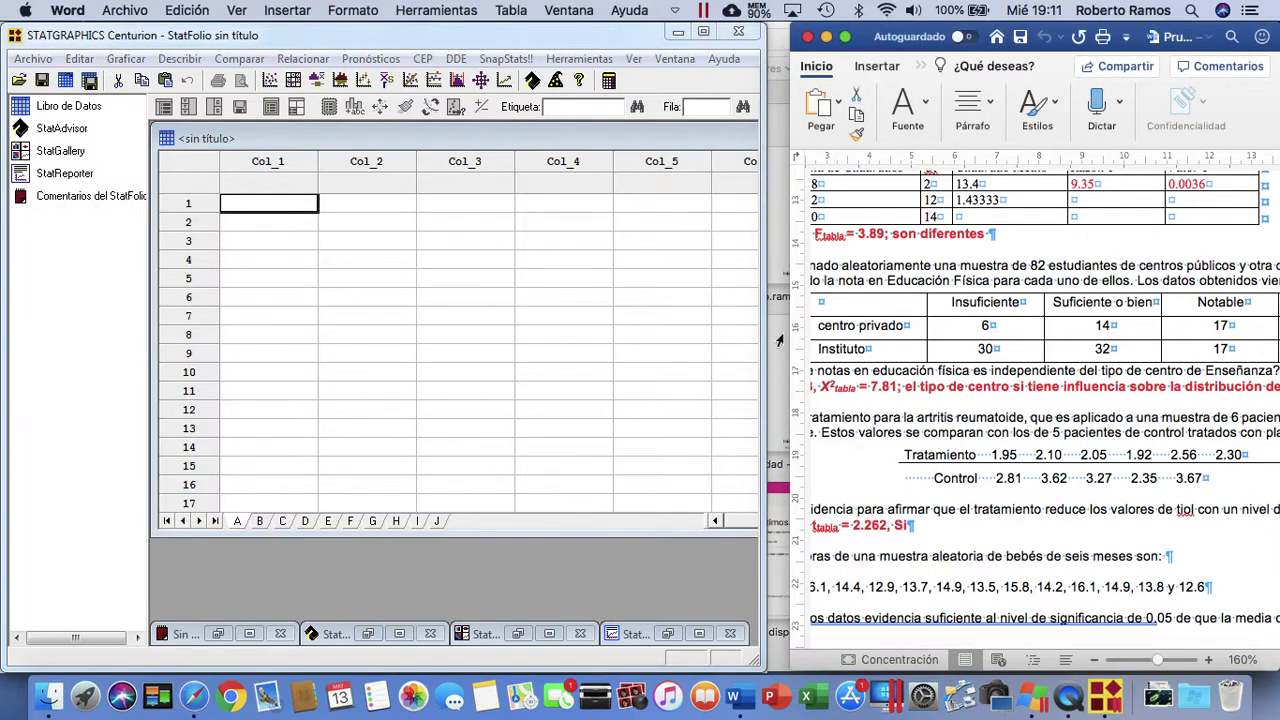
{"action": "left_click_drag", "start_coordinate": [790, 340], "coordinate": [760, 358]}
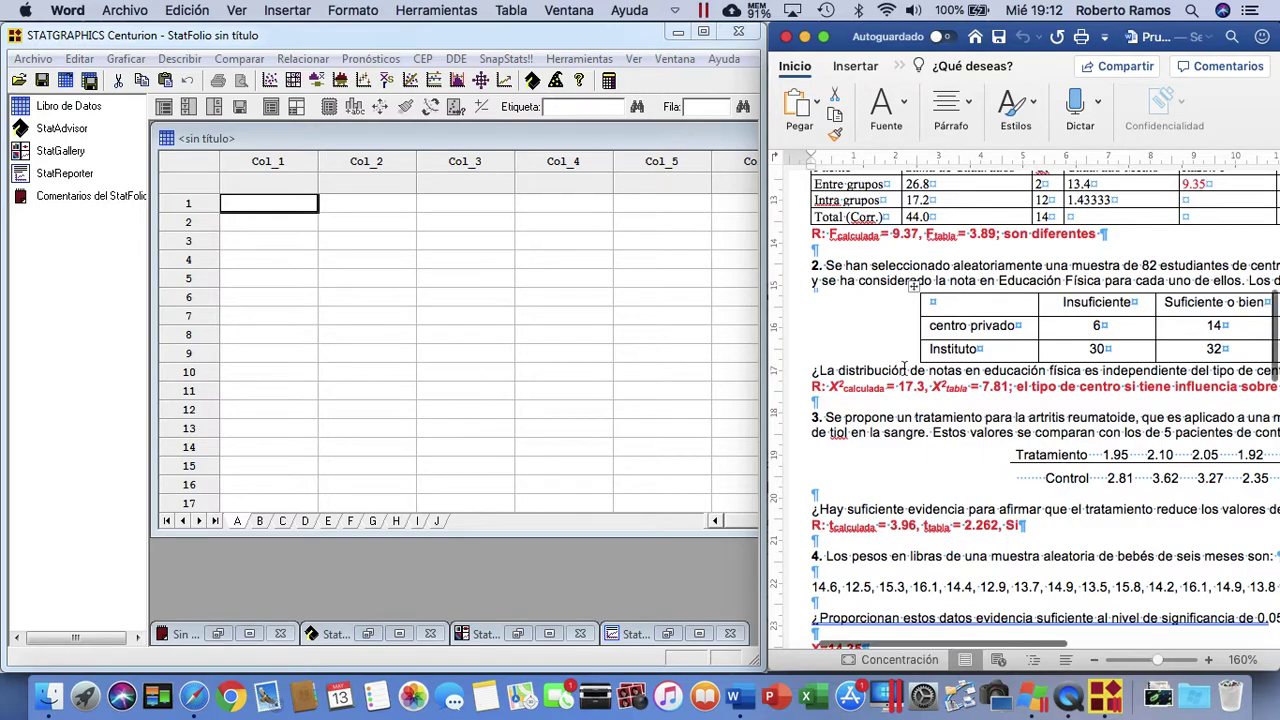
{"action": "scroll", "coordinate": [905, 368], "scroll_direction": "right", "scroll_amount": 4}
{"action": "scroll", "coordinate": [904, 369], "scroll_direction": "down", "scroll_amount": 1}
{"action": "scroll", "coordinate": [904, 369], "scroll_direction": "right", "scroll_amount": 2}
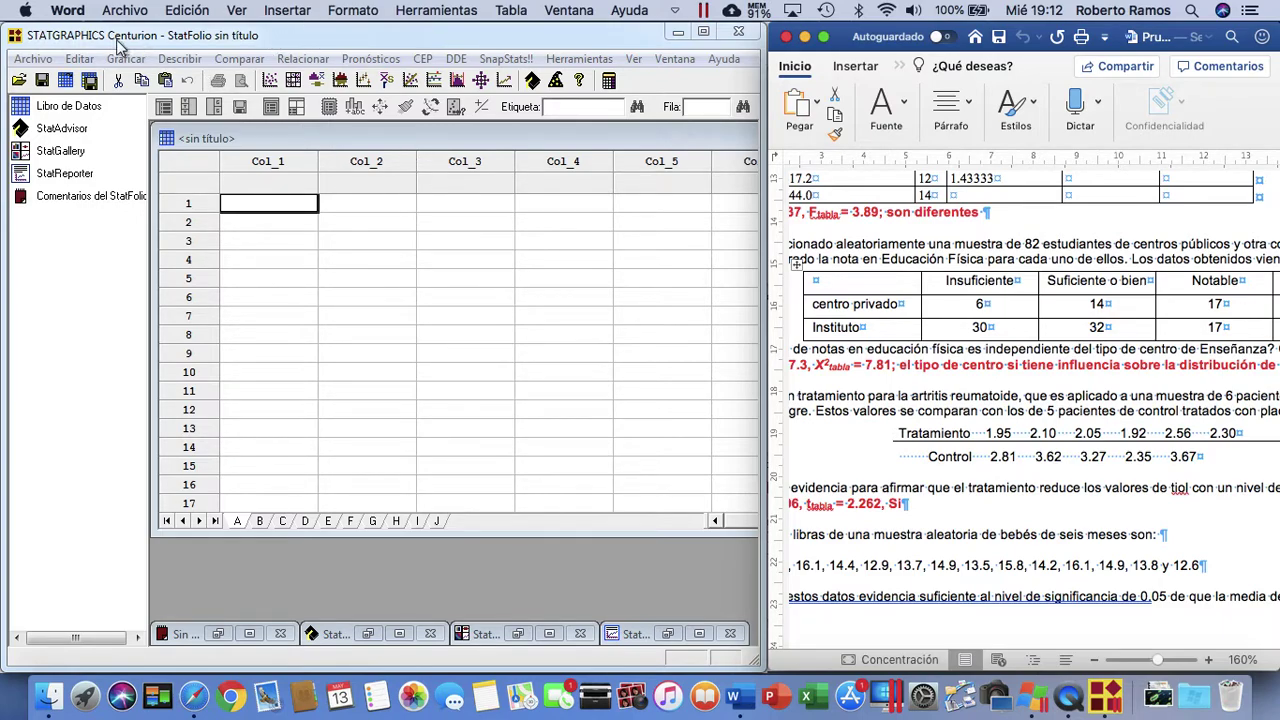
- Open the STATGRAPHICS data file Chi cuadrada and compare it with the exercise 2 table in the document
{"action": "left_click", "coordinate": [44, 62]}
{"action": "left_click", "coordinate": [44, 62]}
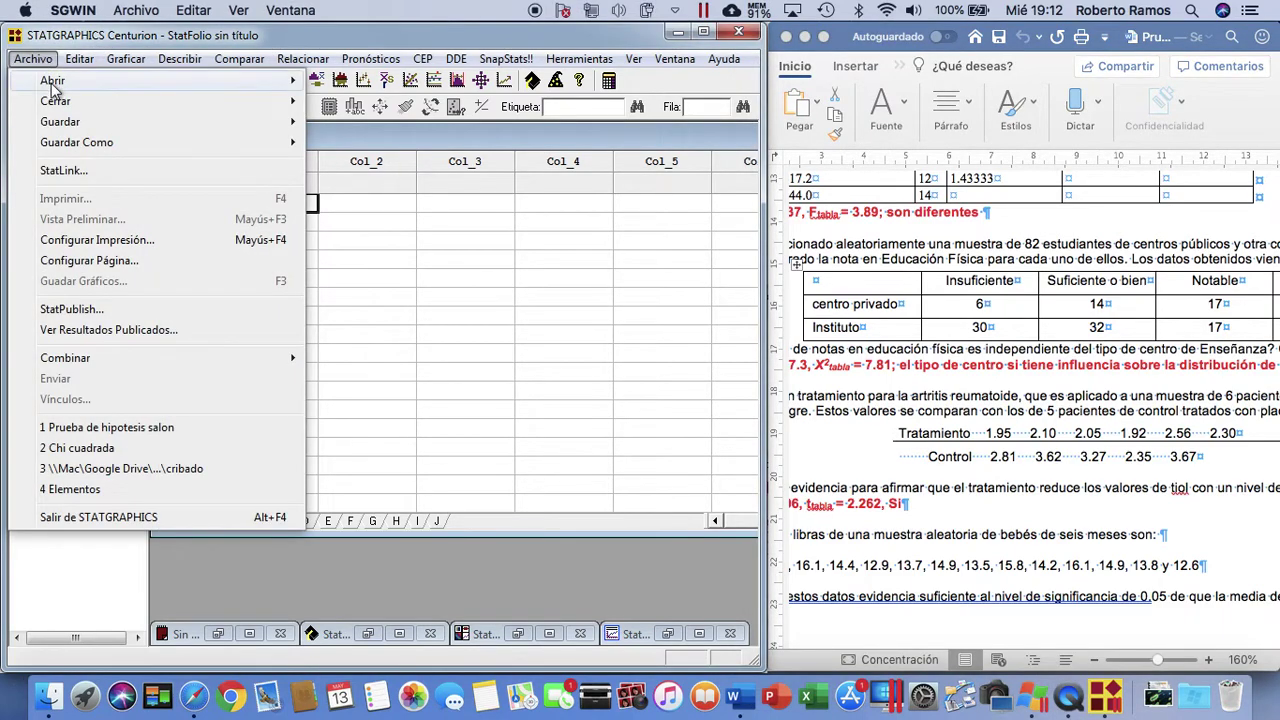
{"action": "mouse_move", "coordinate": [55, 86]}
{"action": "left_click", "coordinate": [368, 101]}
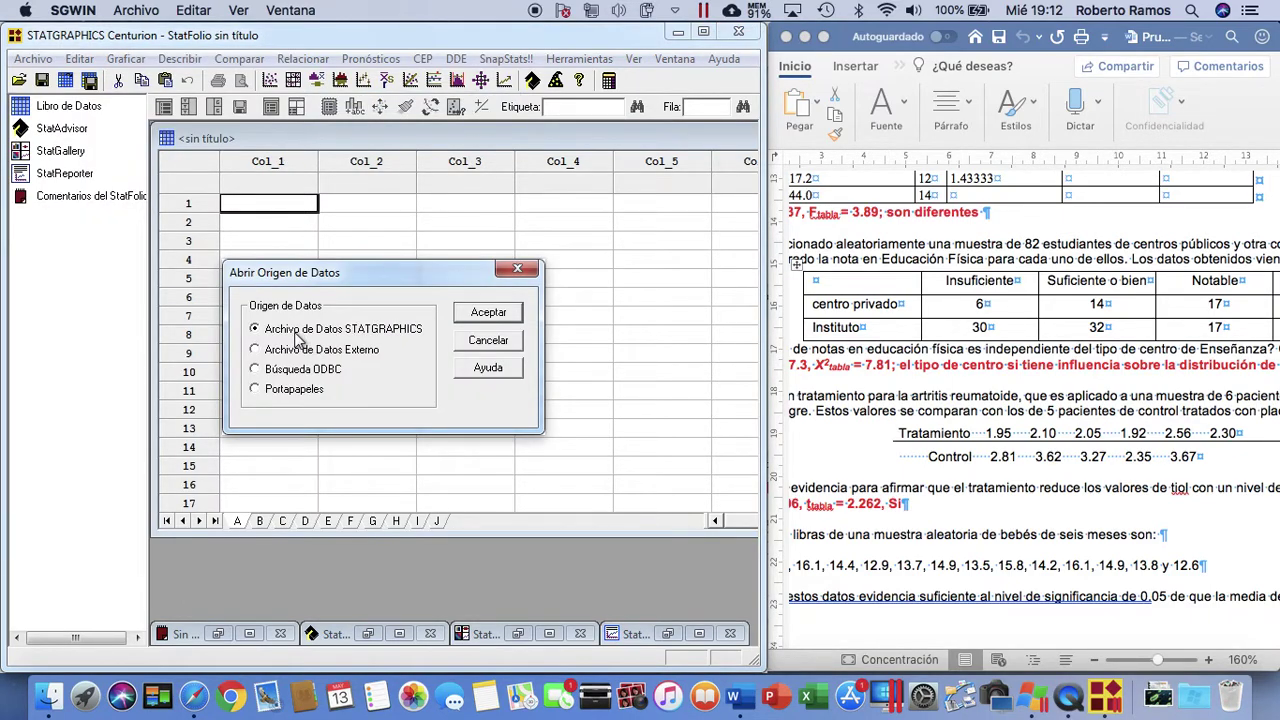
{"action": "left_click", "coordinate": [489, 312]}
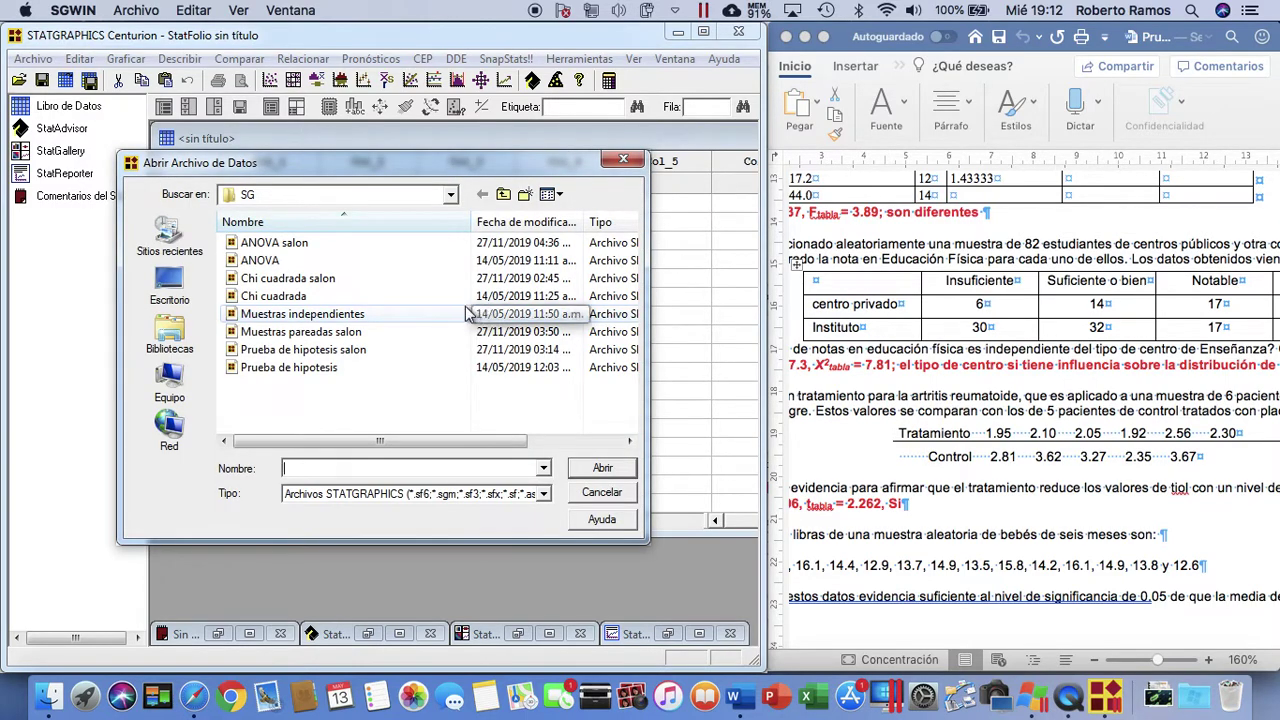
{"action": "double_click", "coordinate": [337, 299]}
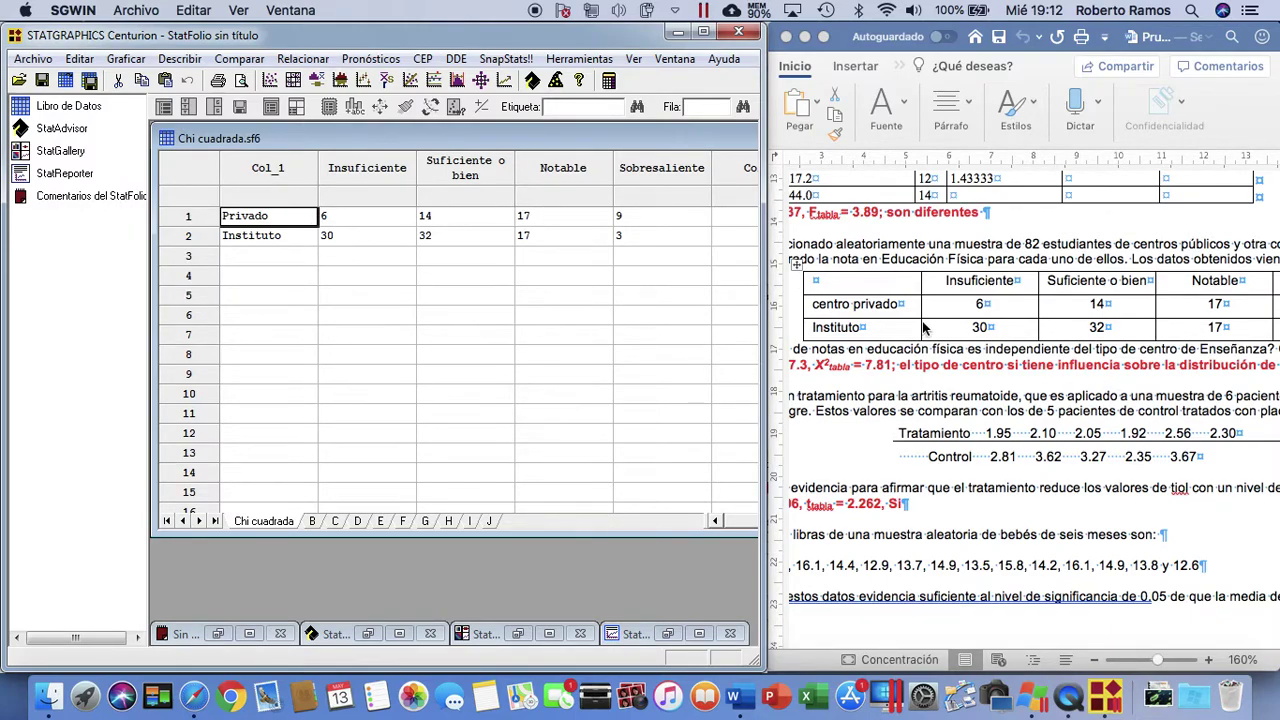
{"action": "scroll", "coordinate": [1045, 293], "scroll_direction": "right", "scroll_amount": 2}
{"action": "scroll", "coordinate": [1045, 293], "scroll_direction": "right", "scroll_amount": 3}
{"action": "scroll", "coordinate": [1045, 293], "scroll_direction": "up", "scroll_amount": 1}
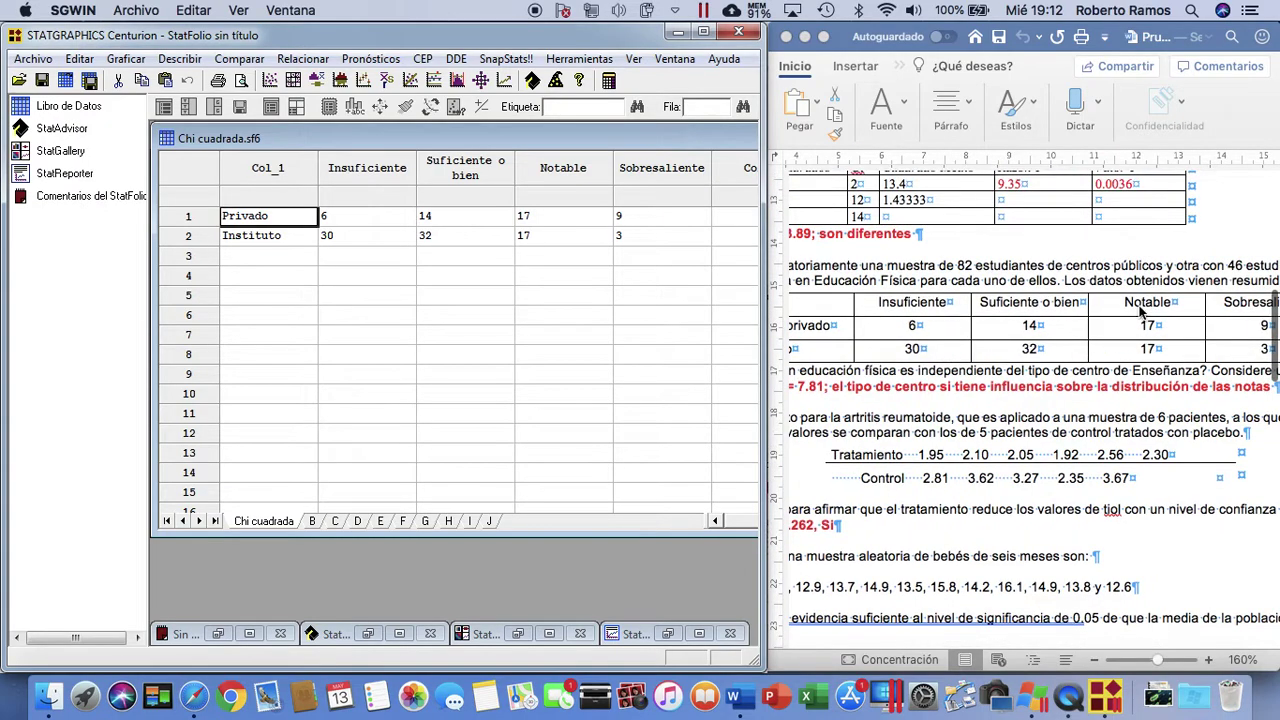
{"action": "scroll", "coordinate": [1028, 356], "scroll_direction": "down", "scroll_amount": 3}
{"action": "scroll", "coordinate": [1028, 356], "scroll_direction": "left", "scroll_amount": 3}
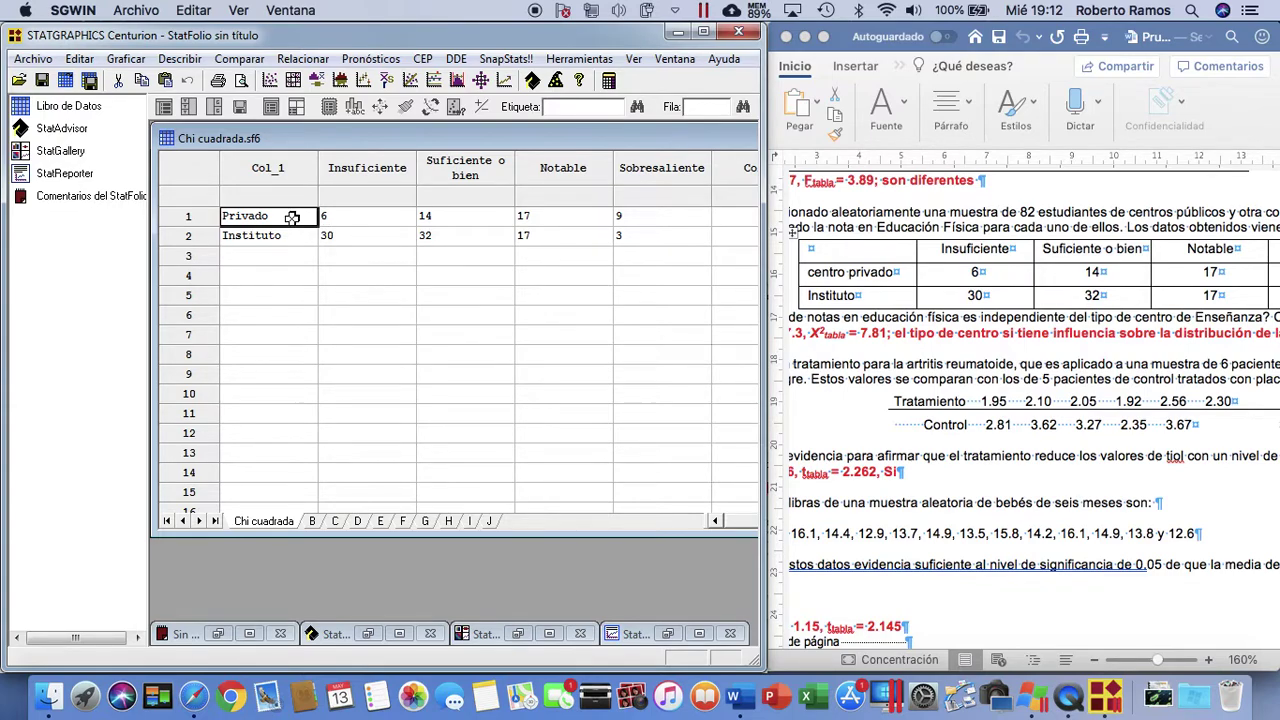
- Check the column properties of Col_1 and accept the Carácter type
{"action": "left_click", "coordinate": [280, 168]}
{"action": "right_click", "coordinate": [280, 165]}
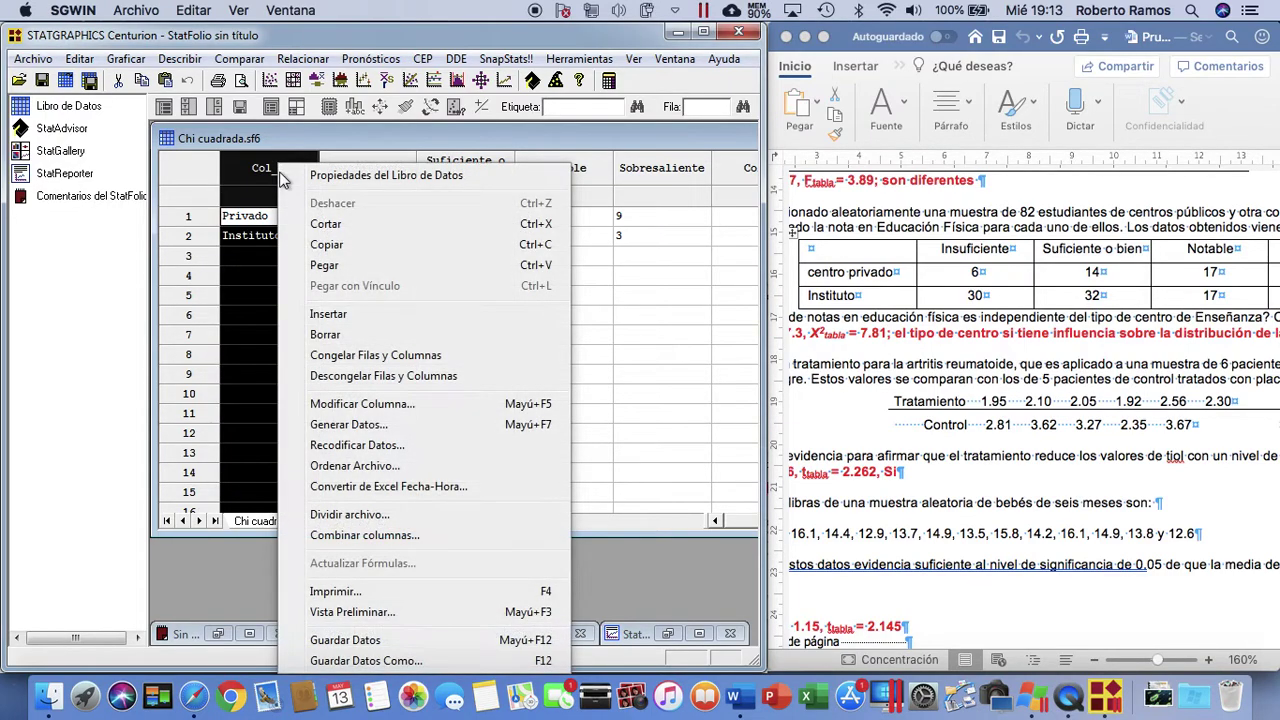
{"action": "left_click", "coordinate": [362, 404]}
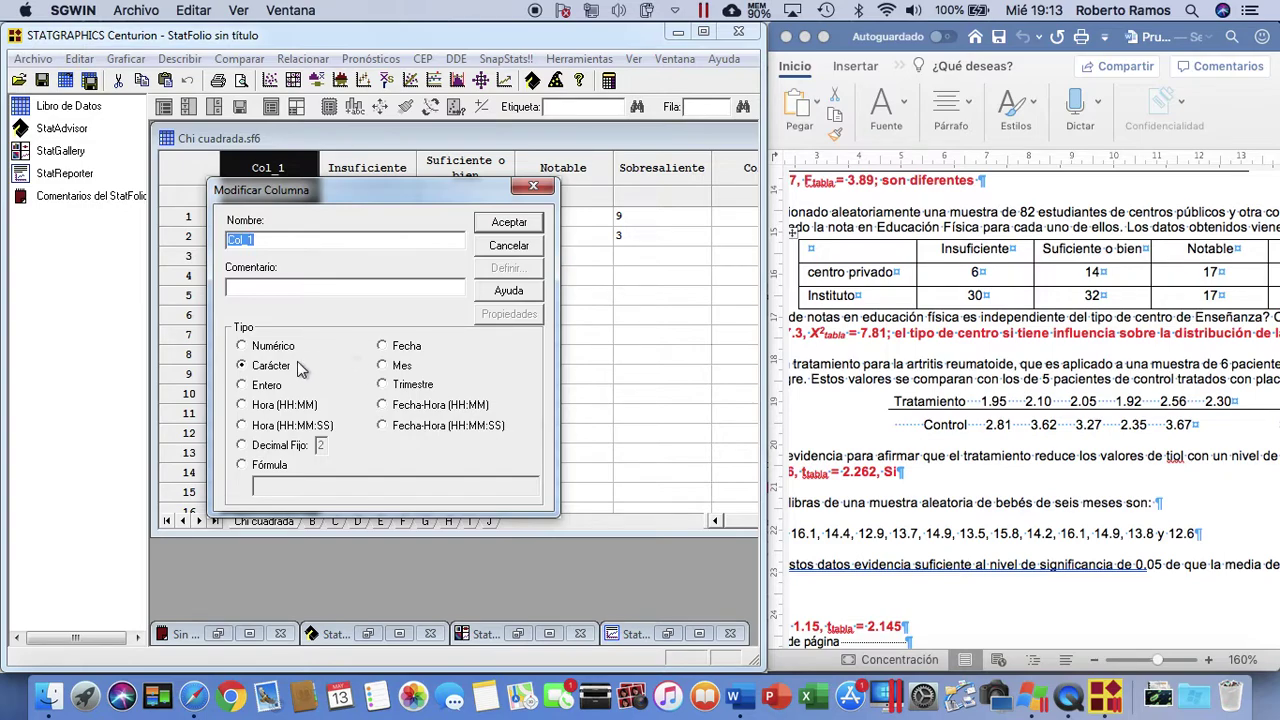
{"action": "left_click", "coordinate": [507, 223]}
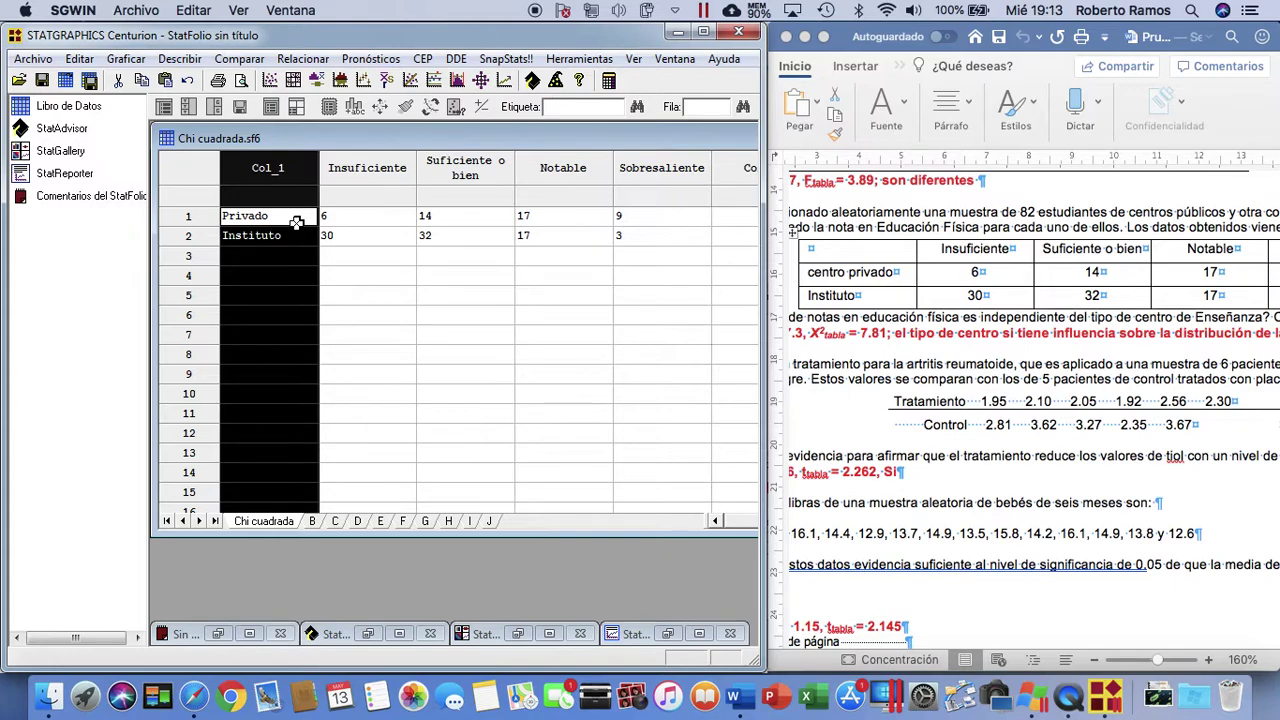
{"action": "left_click", "coordinate": [351, 216]}
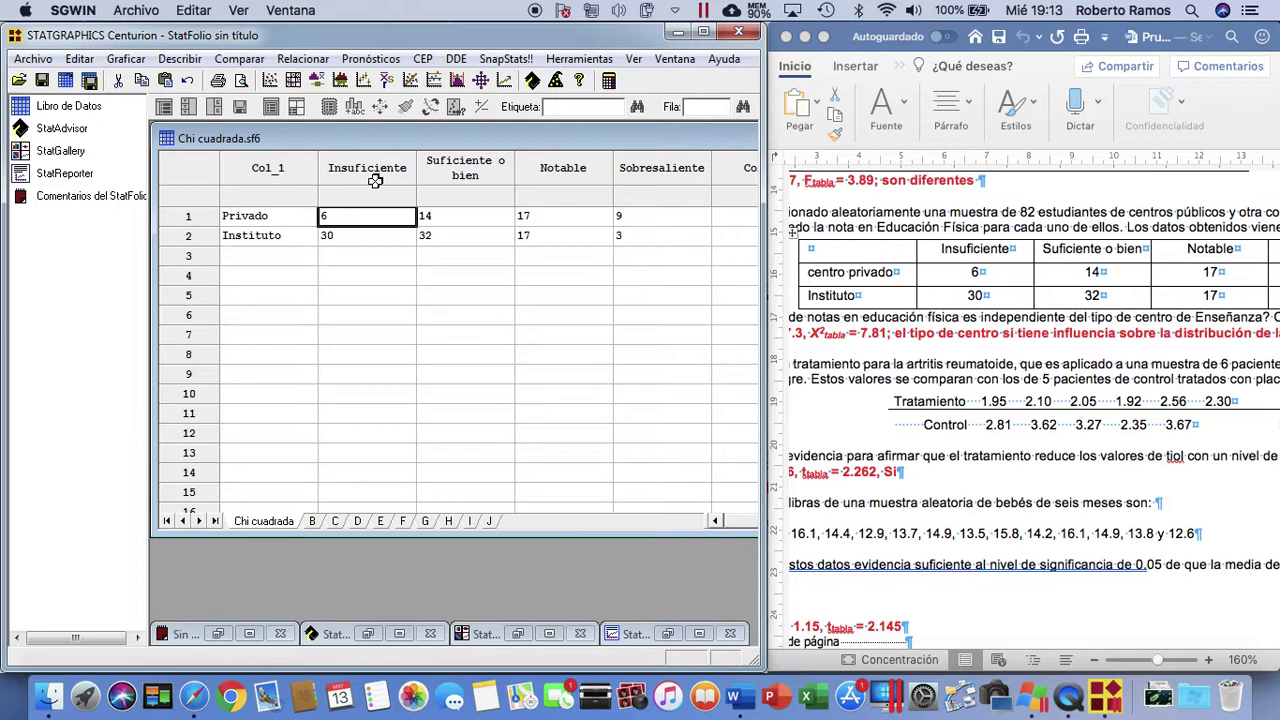
- Check the Insuficiente column's properties, accept the Numérico type, and review the grade categories in the exercise 2 table
{"action": "left_click", "coordinate": [375, 180]}
{"action": "right_click", "coordinate": [375, 180]}
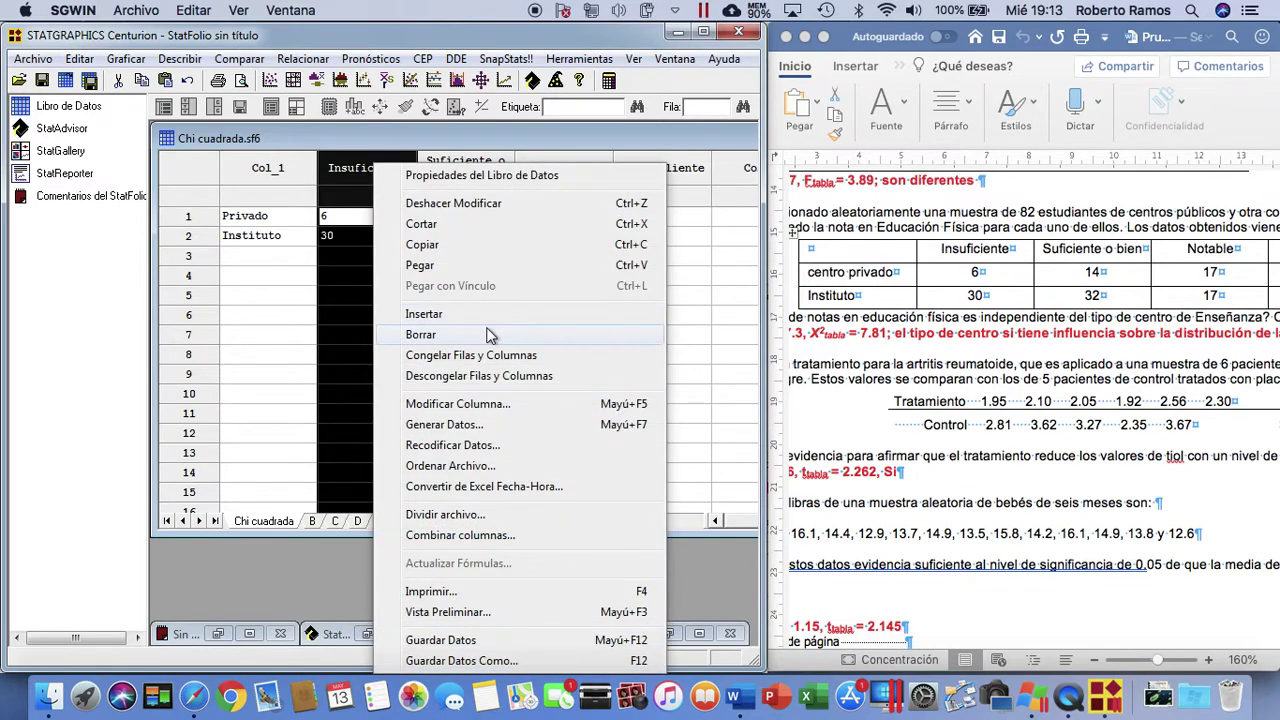
{"action": "left_click", "coordinate": [462, 406]}
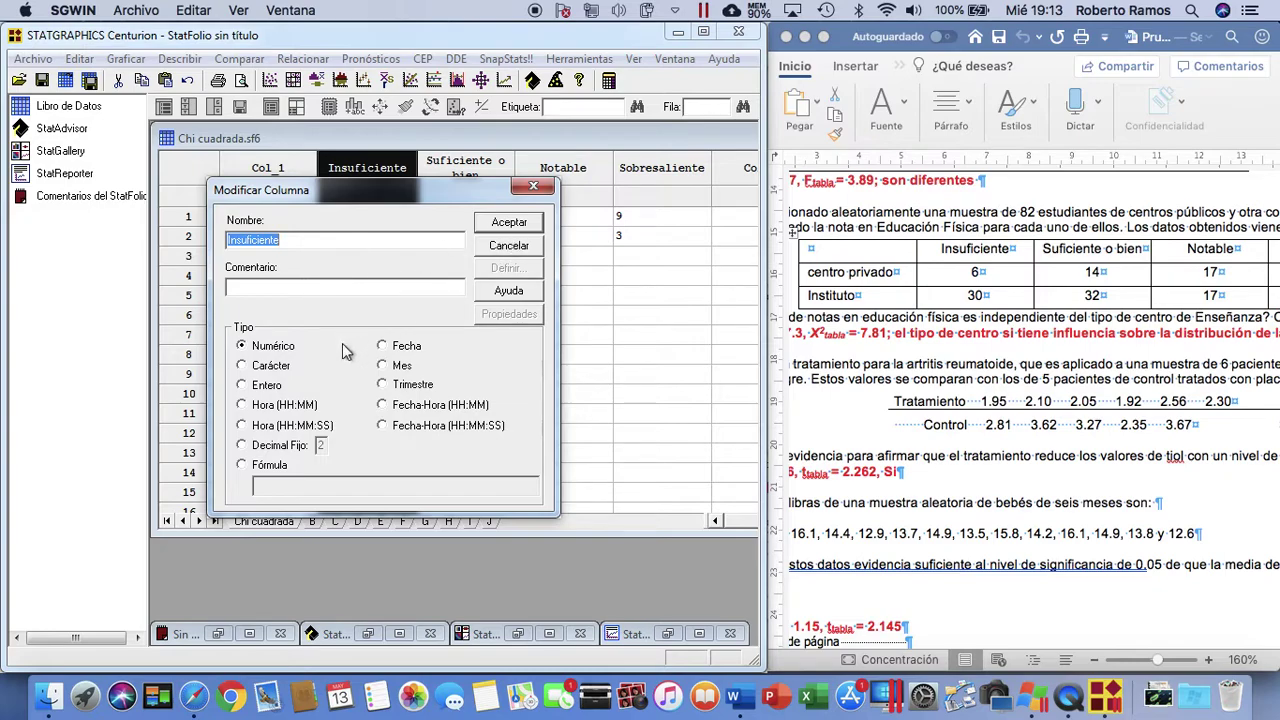
{"action": "left_click", "coordinate": [509, 224]}
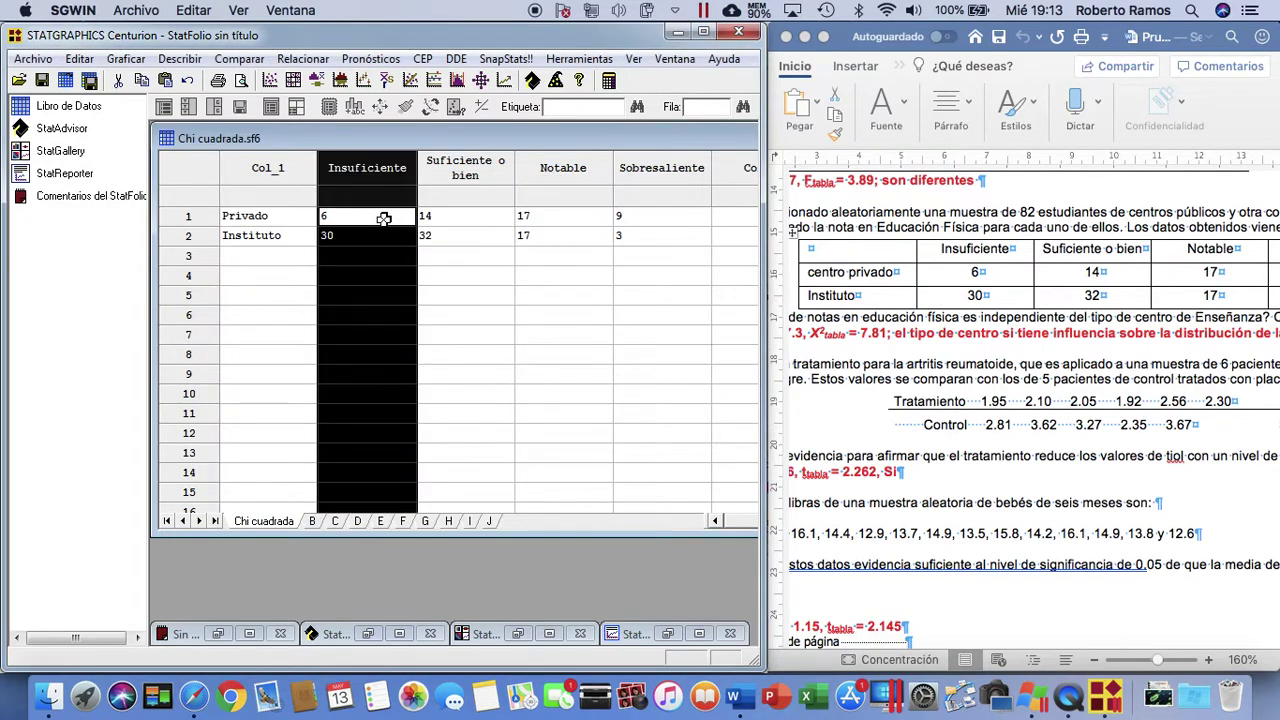
{"action": "left_click", "coordinate": [384, 218]}
{"action": "scroll", "coordinate": [1066, 294], "scroll_direction": "right", "scroll_amount": 5}
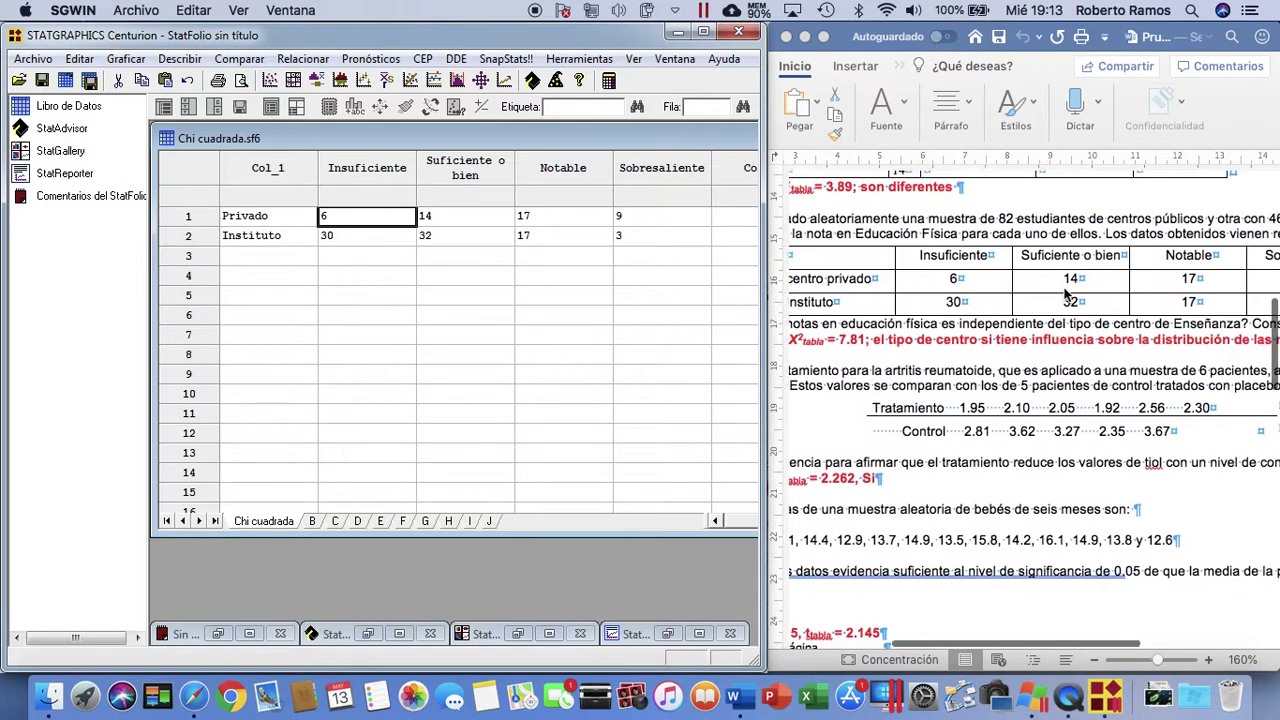
{"action": "scroll", "coordinate": [1066, 294], "scroll_direction": "right", "scroll_amount": 5}
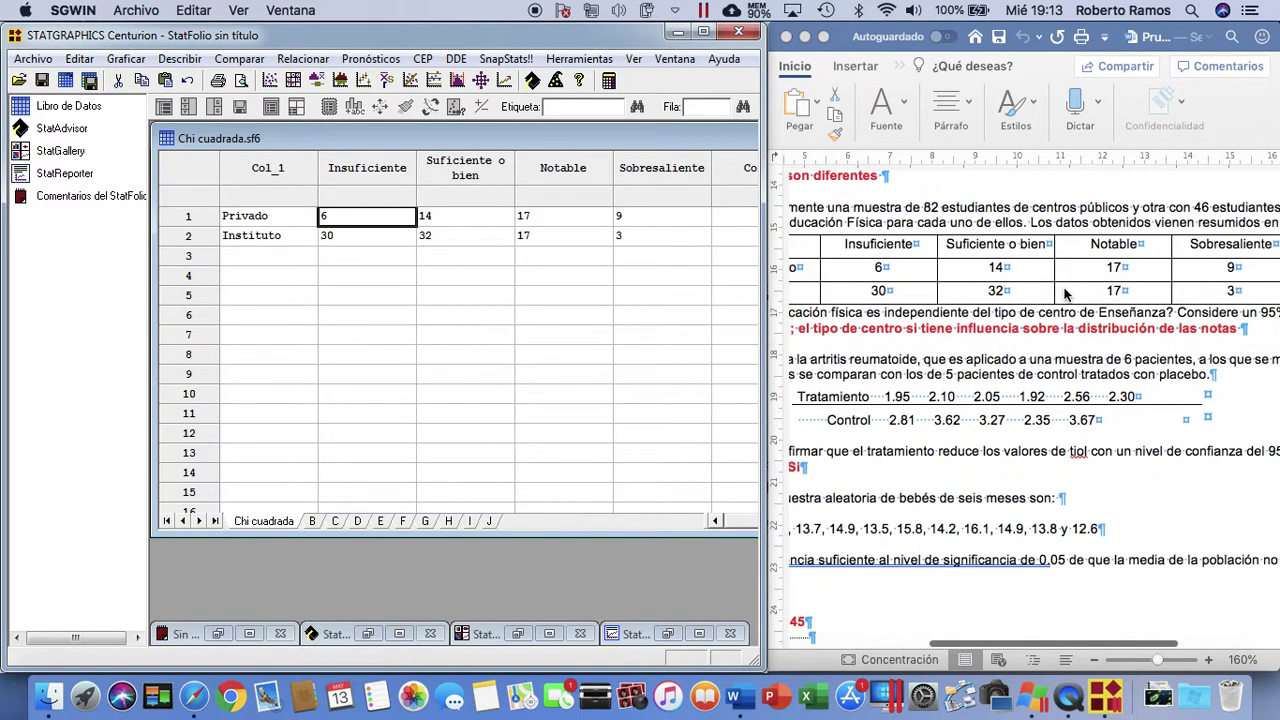
{"action": "scroll", "coordinate": [1066, 294], "scroll_direction": "left", "scroll_amount": 2}
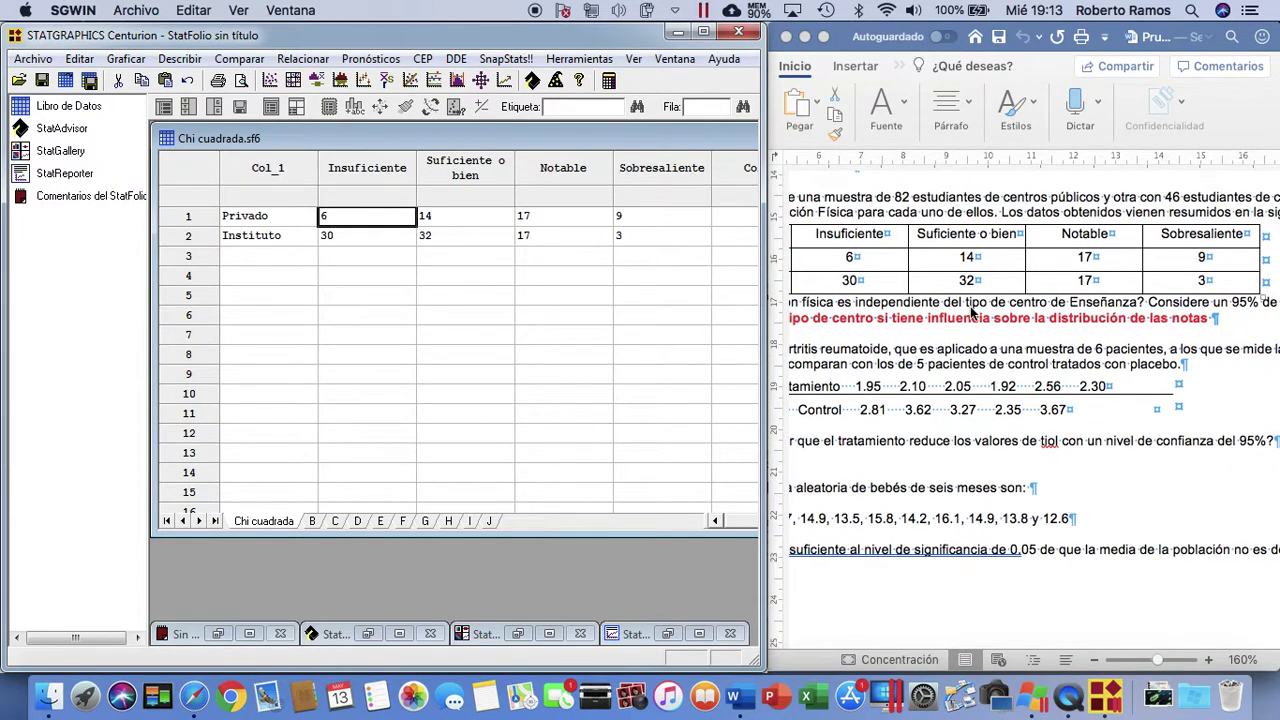
{"action": "scroll", "coordinate": [975, 314], "scroll_direction": "left", "scroll_amount": 2}
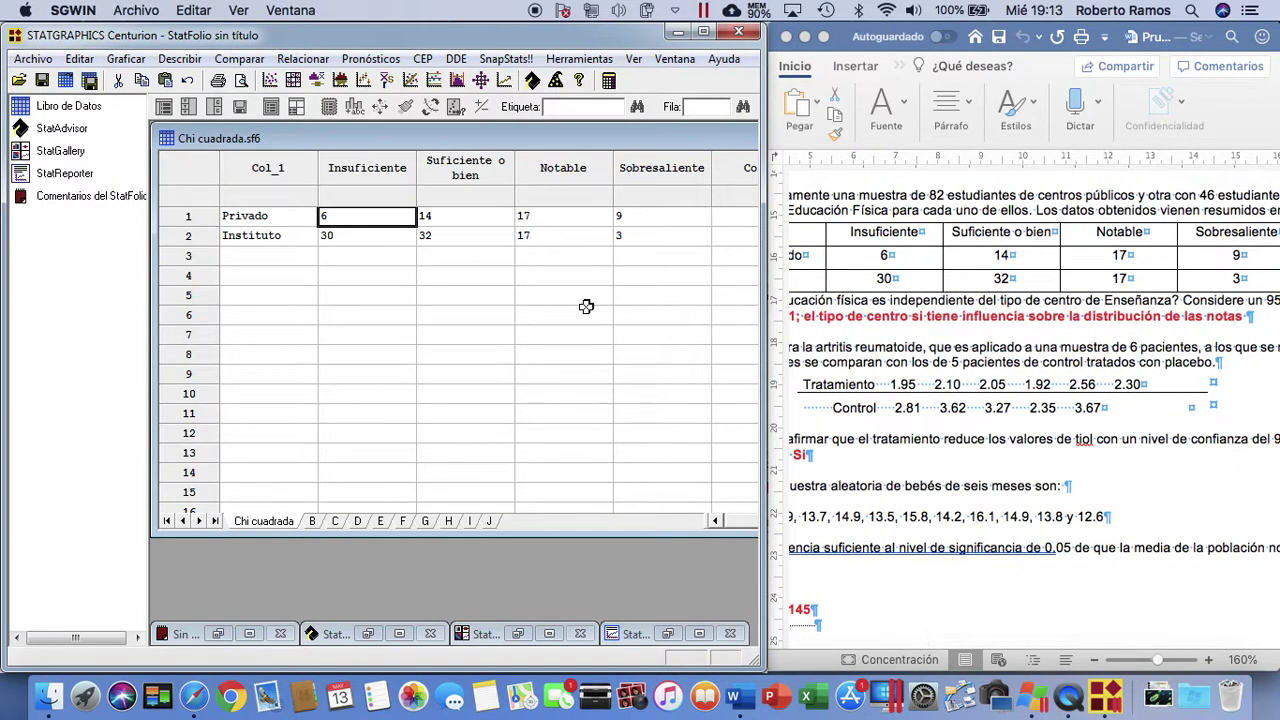
{"action": "scroll", "coordinate": [1073, 349], "scroll_direction": "left", "scroll_amount": 5}
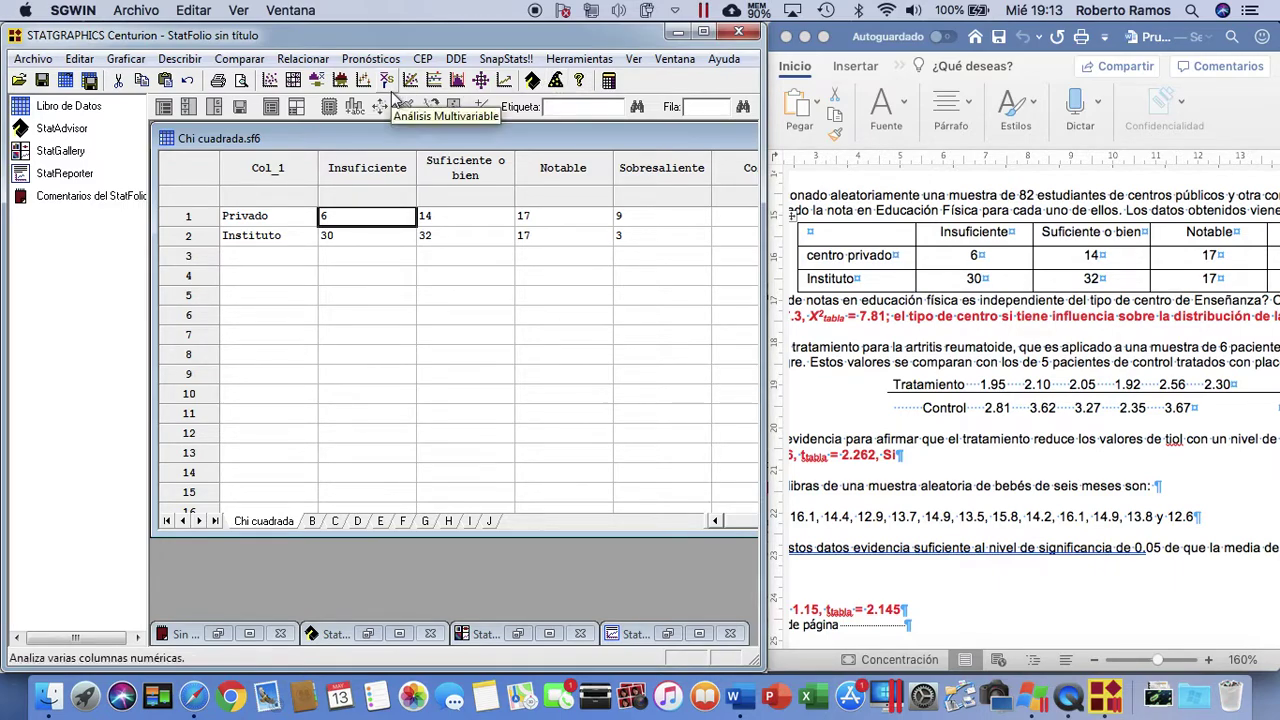
- Start a contingency tables analysis for categorical data and select the variables Insuficiente, Suficiente o bien, Notable and Sobresaliente
{"action": "left_click", "coordinate": [182, 59]}
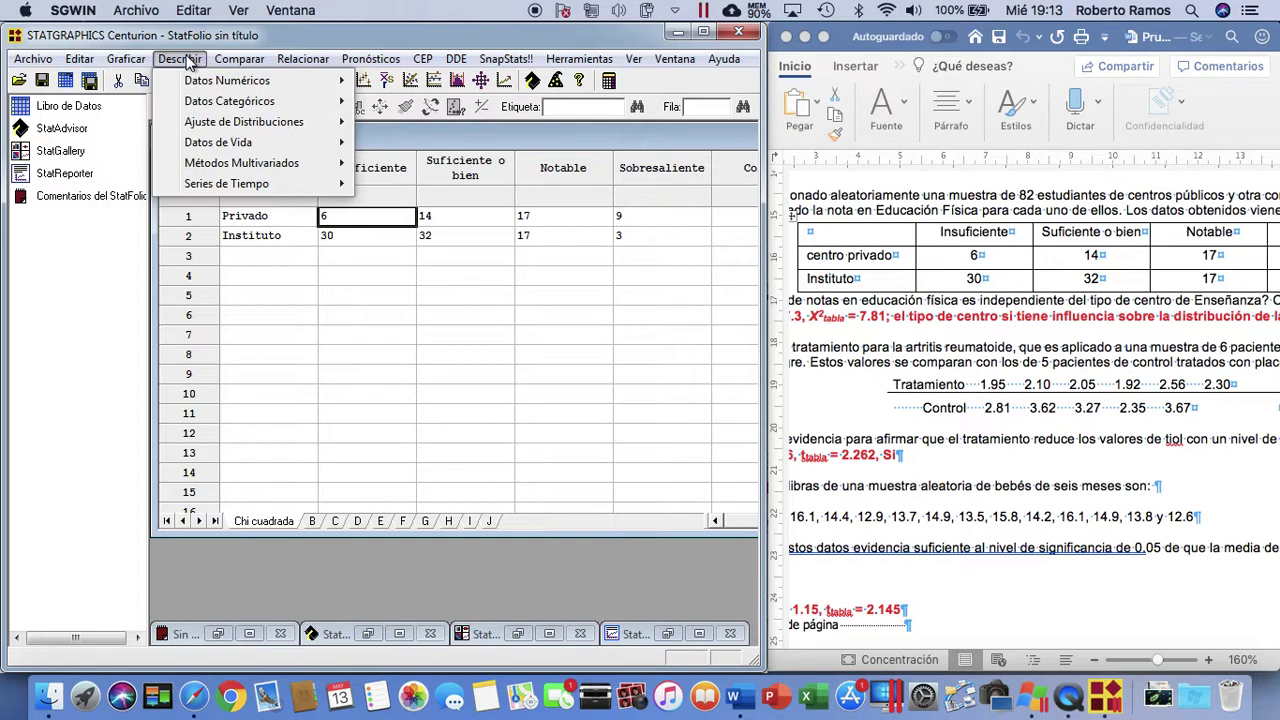
{"action": "mouse_move", "coordinate": [205, 104]}
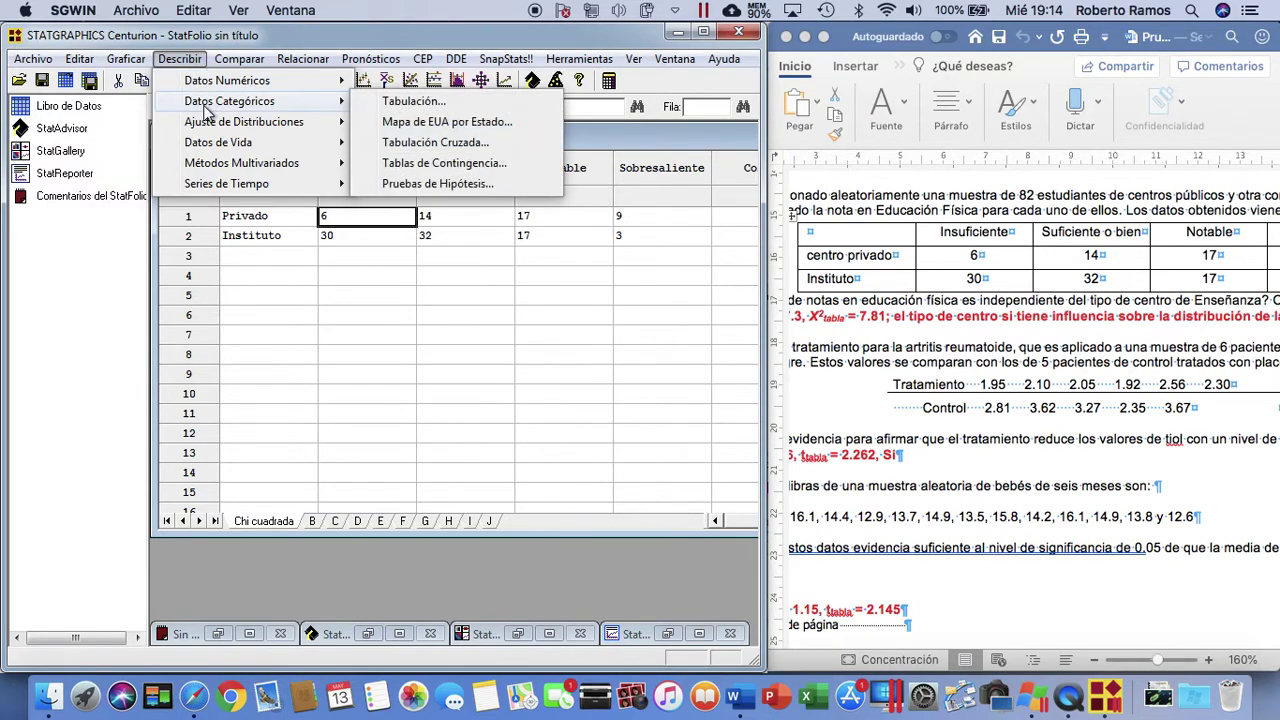
{"action": "left_click", "coordinate": [477, 168]}
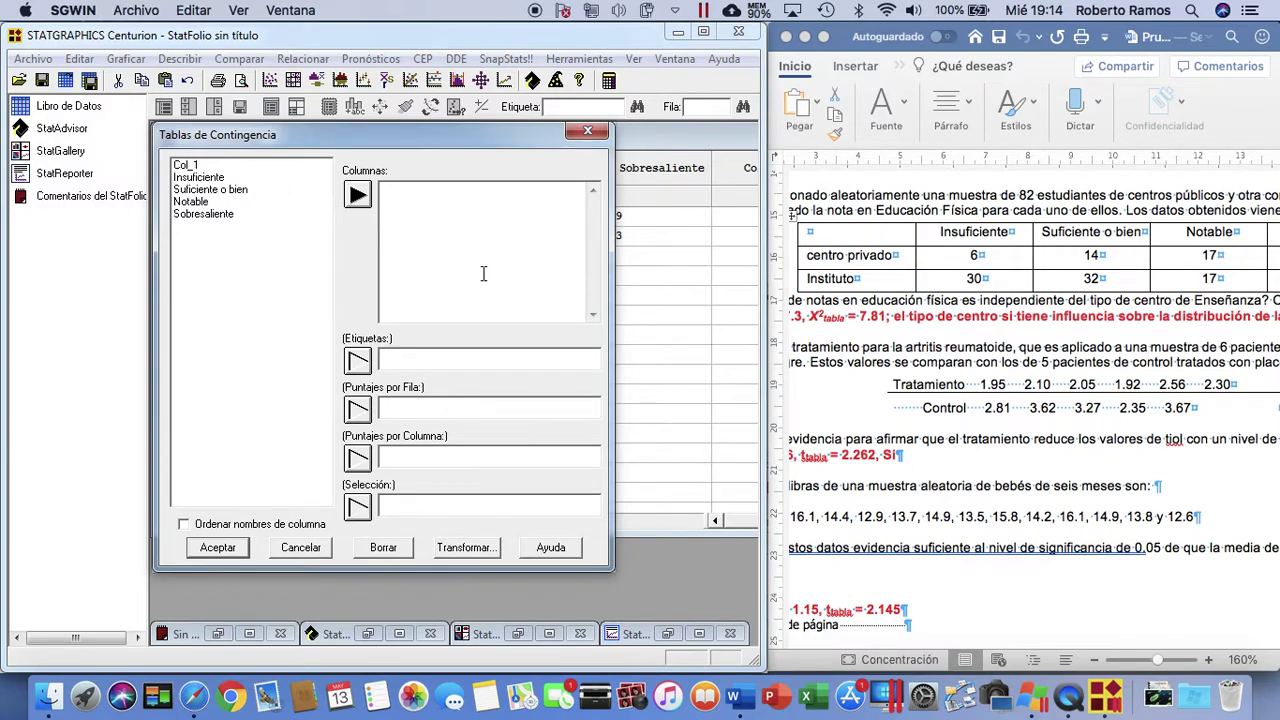
{"action": "left_click", "coordinate": [220, 178]}
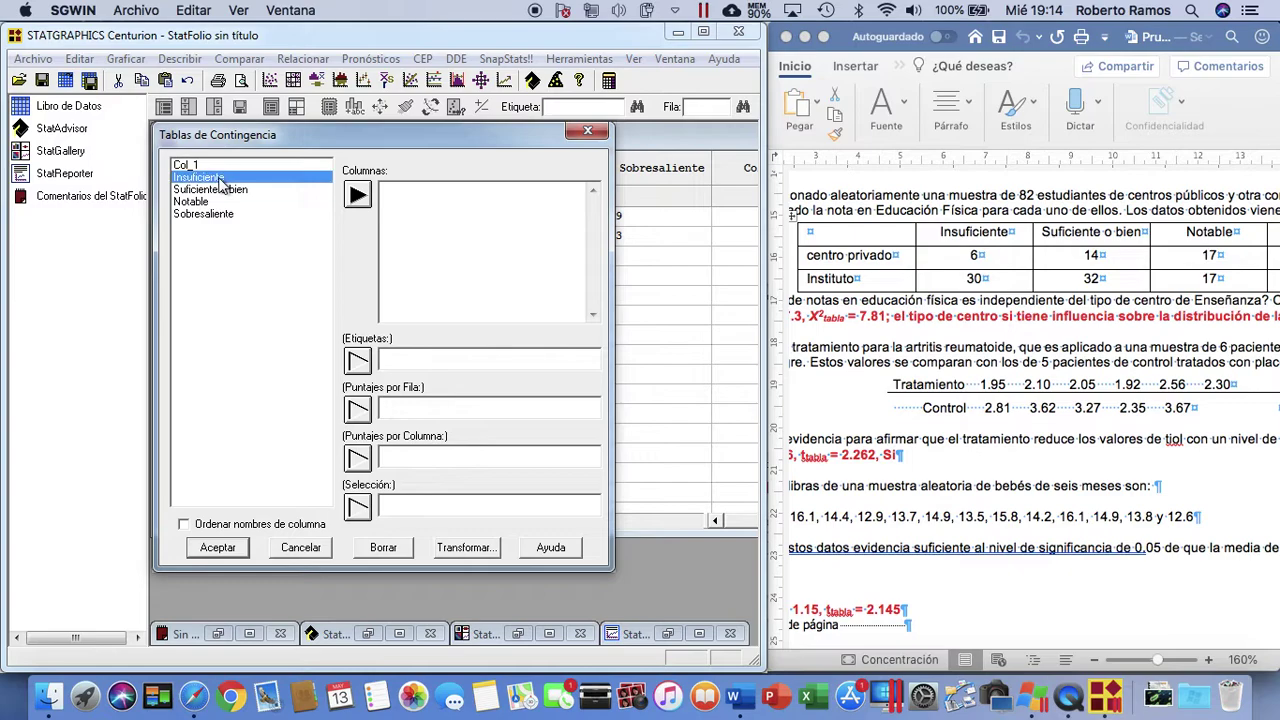
{"action": "key", "text": "shift+Down"}
{"action": "key", "text": "shift+Down"}
{"action": "key", "text": "shift+Down"}
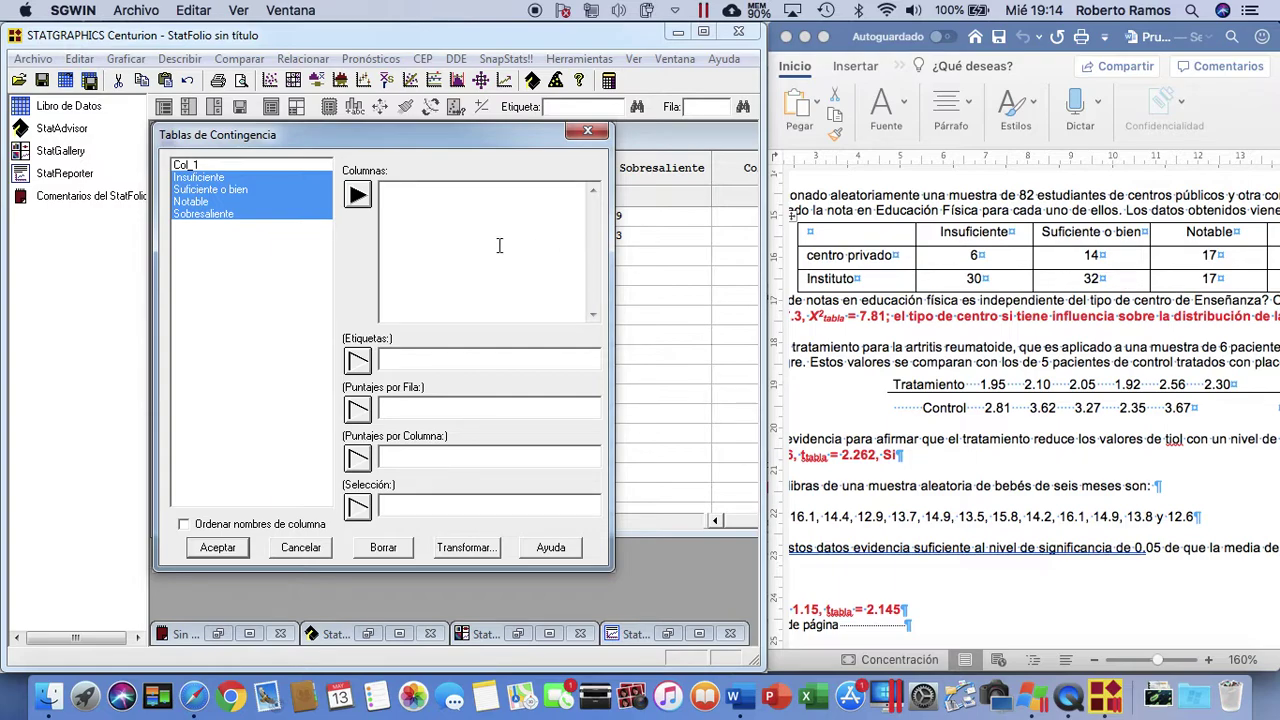
- Reselect the four variables from Insuficiente to Sobresaliente and add them as the contingency table's columns
{"action": "left_click", "coordinate": [219, 183]}
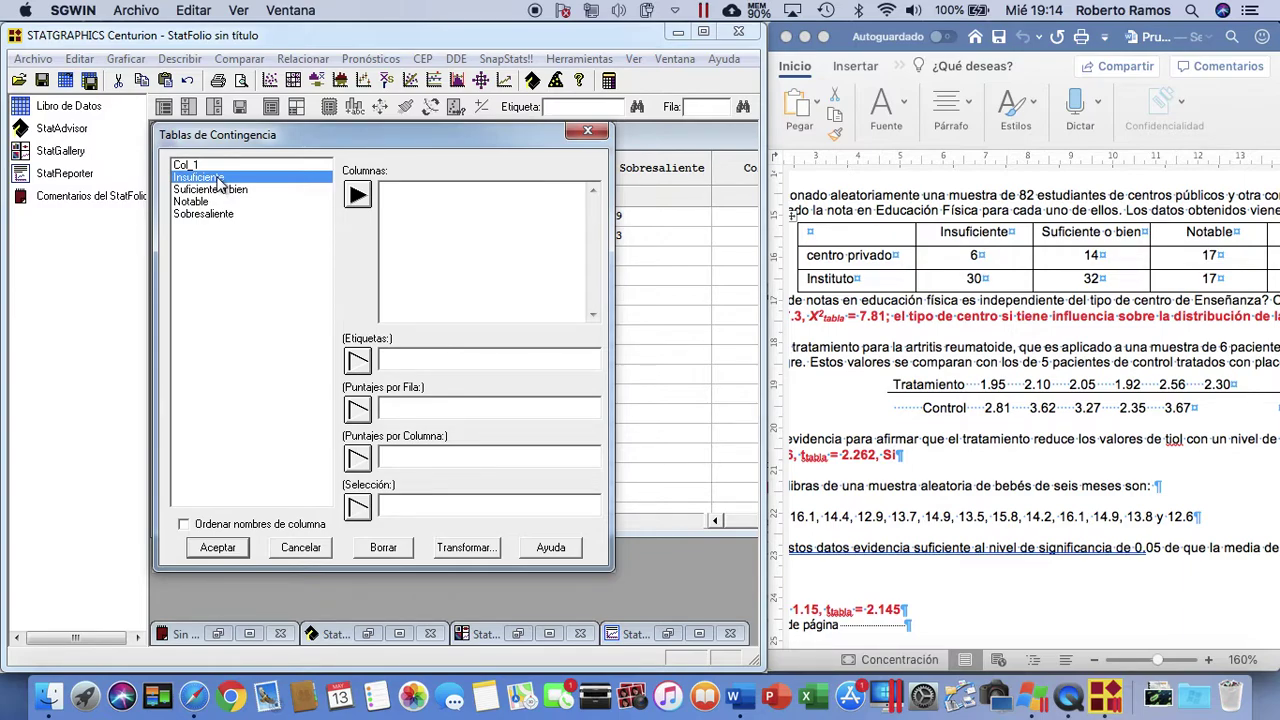
{"action": "key", "text": "shift+Down"}
{"action": "key", "text": "shift+Down"}
{"action": "key", "text": "shift+Down"}
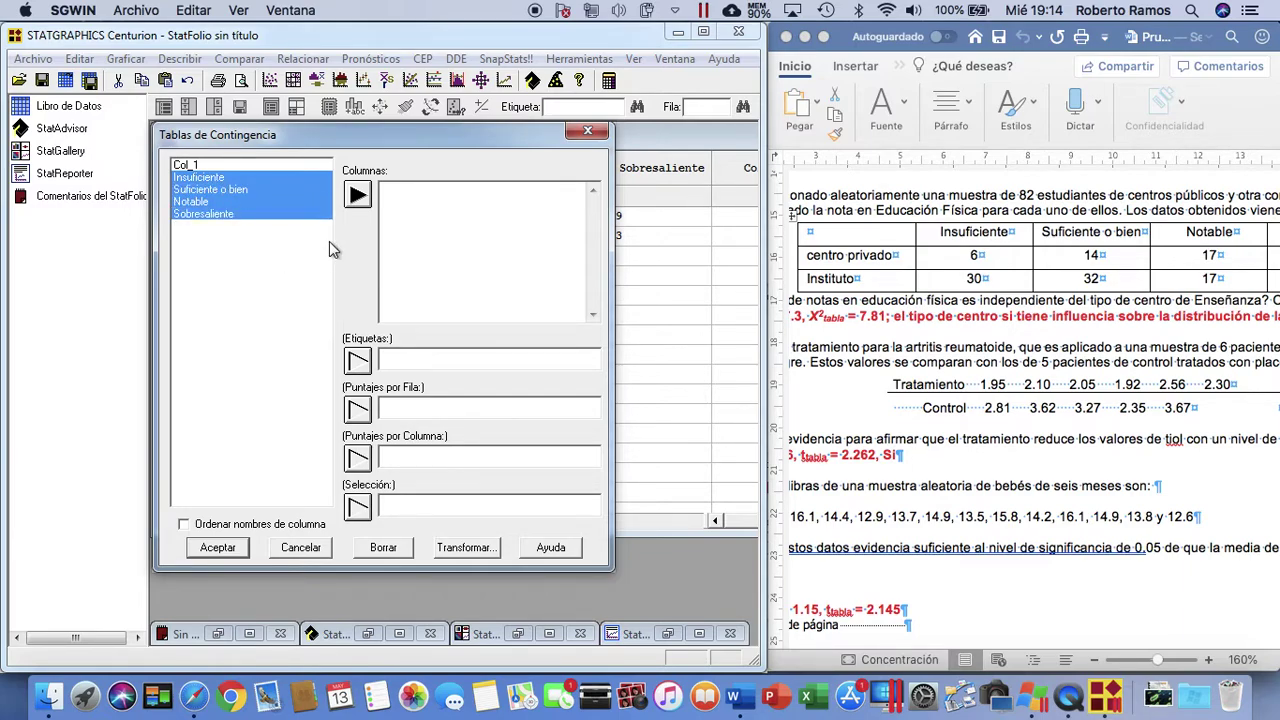
{"action": "left_click", "coordinate": [357, 195]}
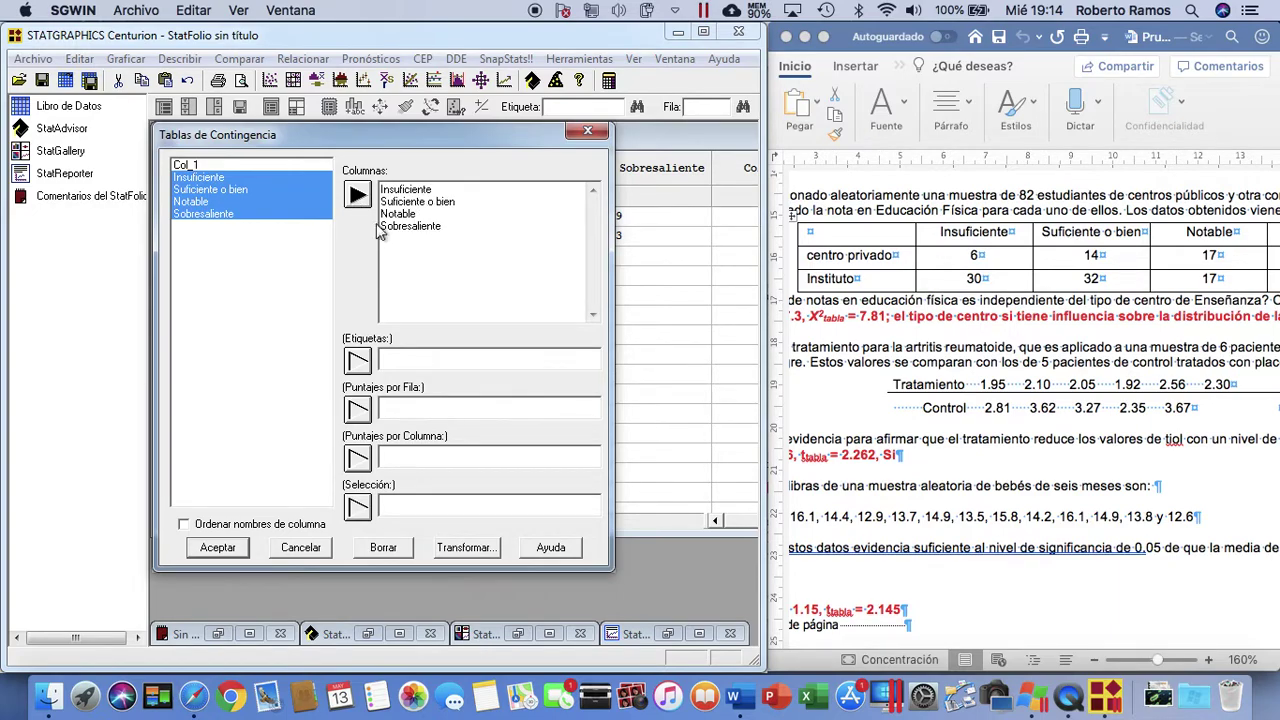
- Remove all four grade variables from the contingency table's columns
{"action": "left_click_drag", "start_coordinate": [460, 226], "coordinate": [374, 199]}
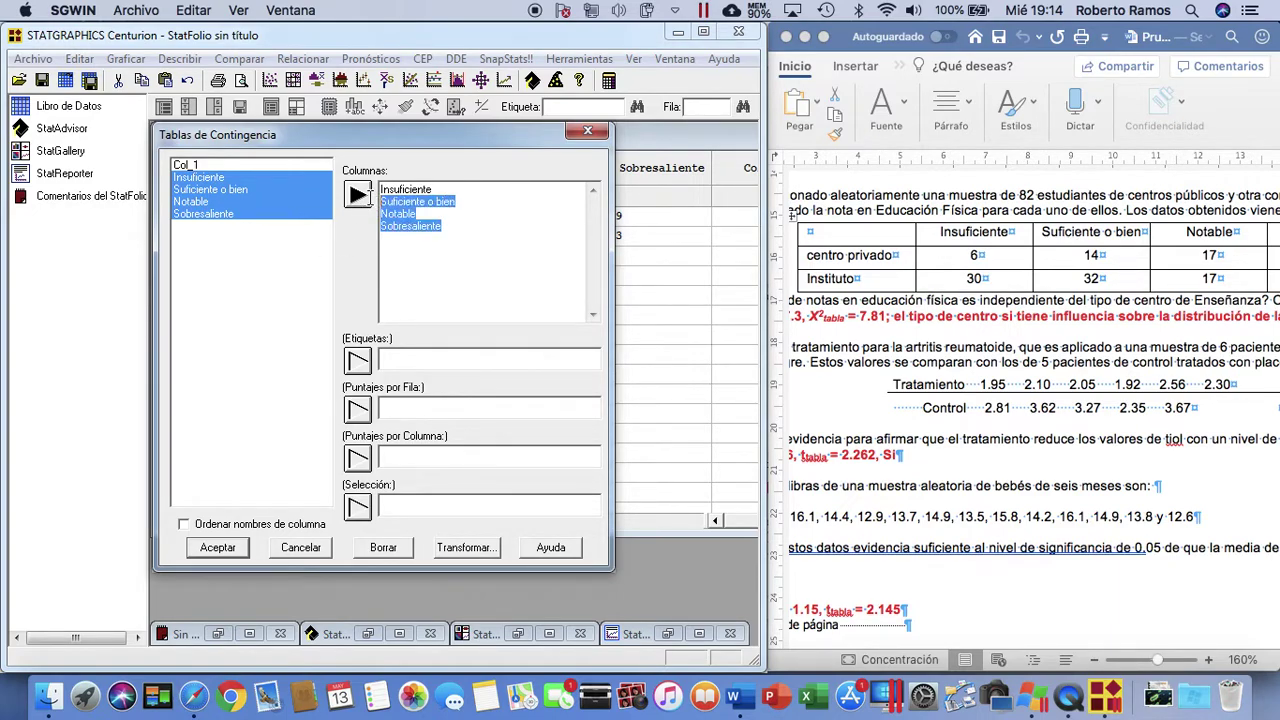
{"action": "left_click", "coordinate": [370, 195]}
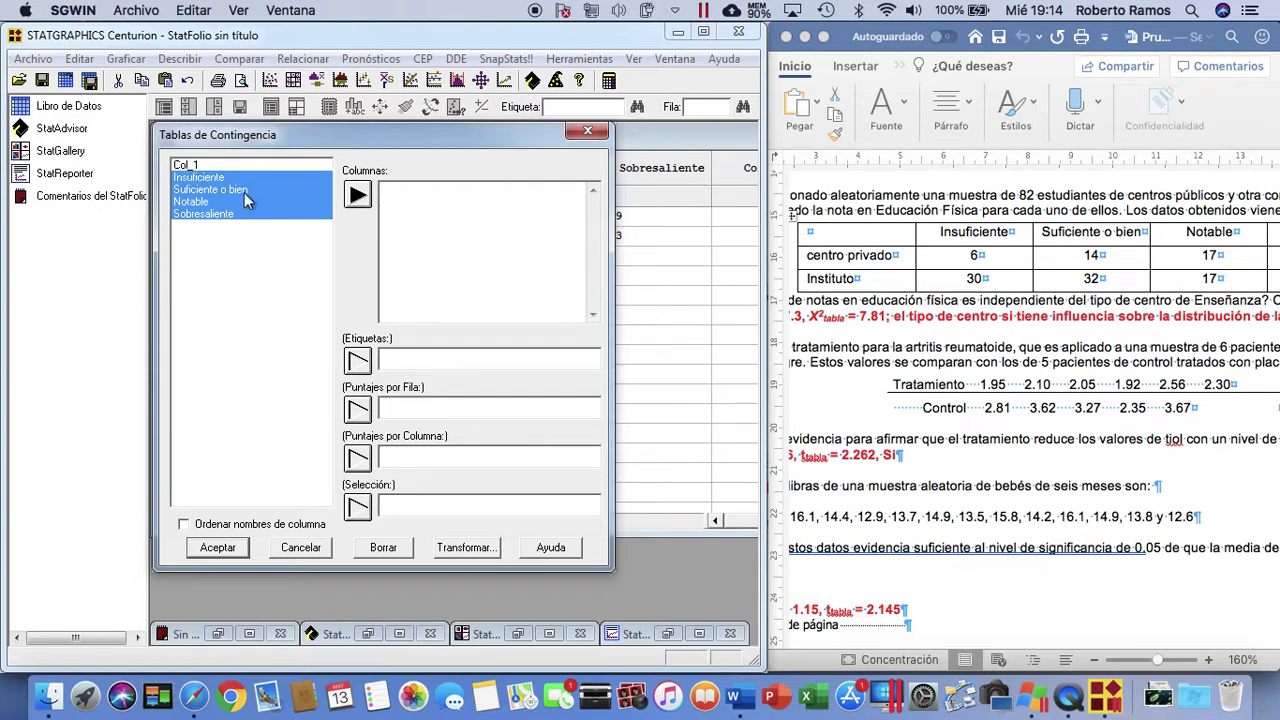
- Add Insuficiente, Suficiente o bien, Notable and Sobresaliente one by one as the contingency table's columns
{"action": "double_click", "coordinate": [212, 179]}
{"action": "double_click", "coordinate": [208, 190]}
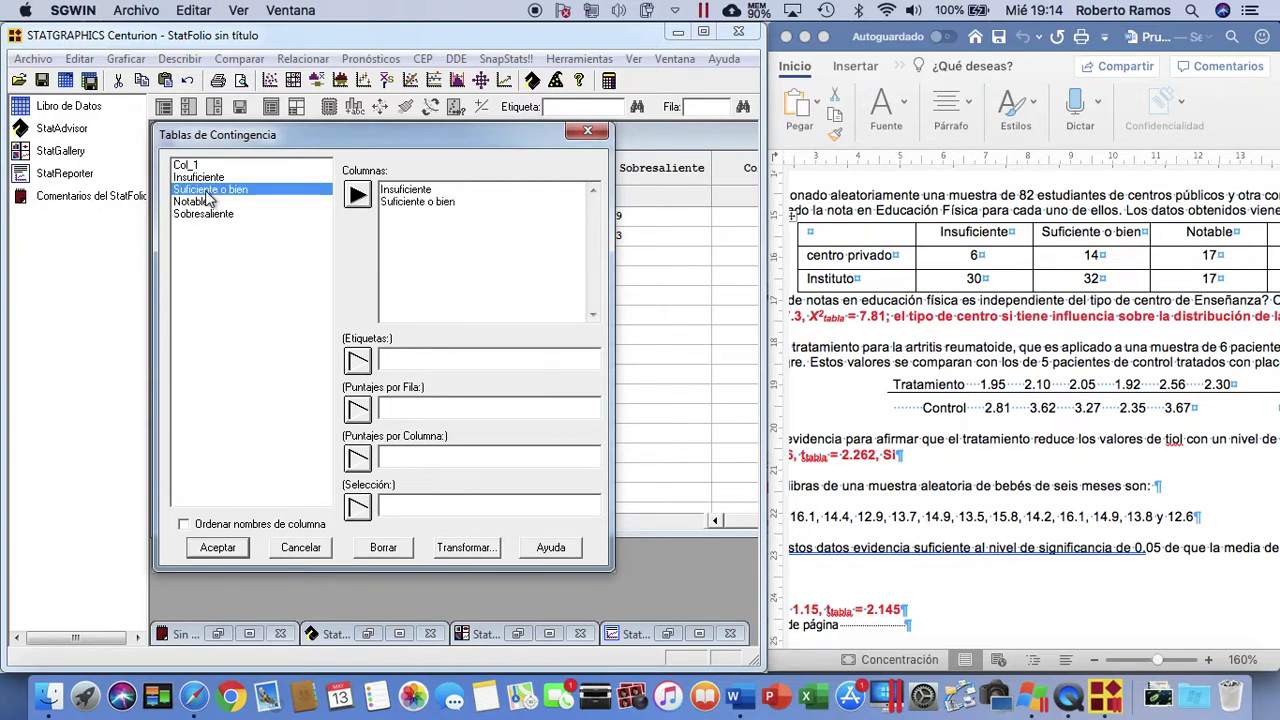
{"action": "double_click", "coordinate": [205, 202]}
{"action": "left_click", "coordinate": [203, 215]}
{"action": "double_click", "coordinate": [200, 222]}
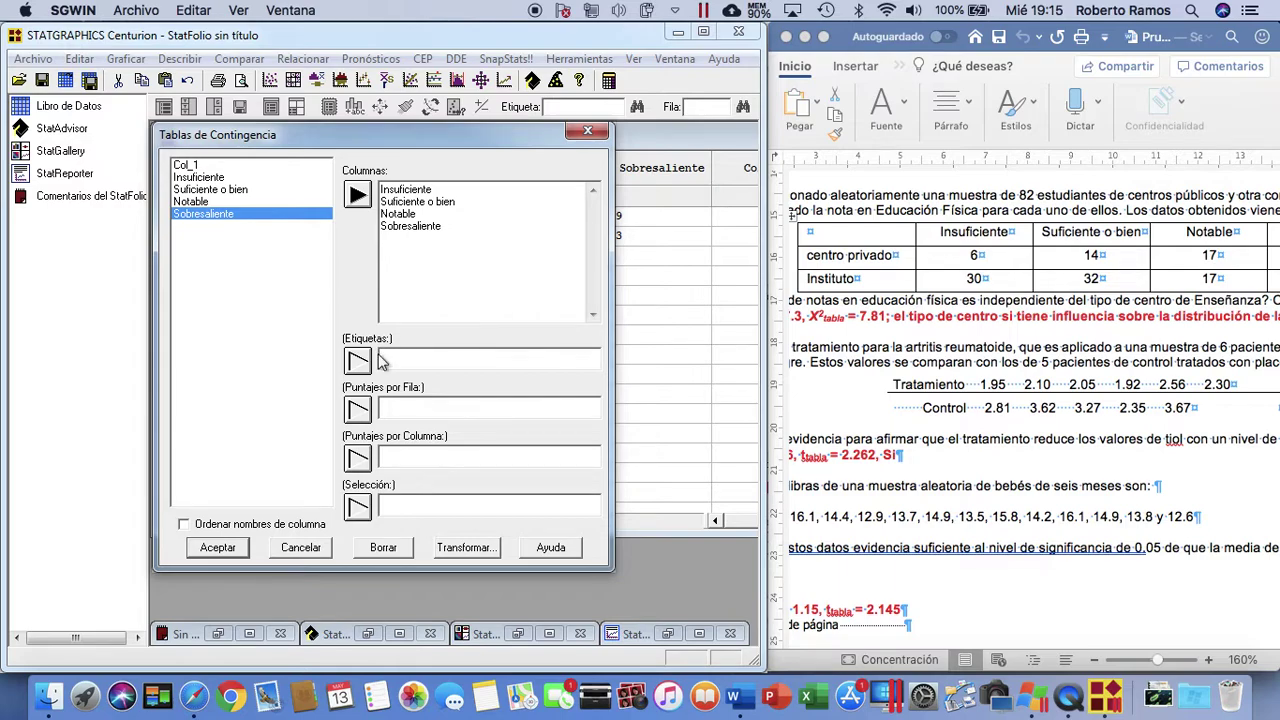
- Use Col_1 as the labels variable and run the contingency tables analysis
{"action": "left_click", "coordinate": [188, 166]}
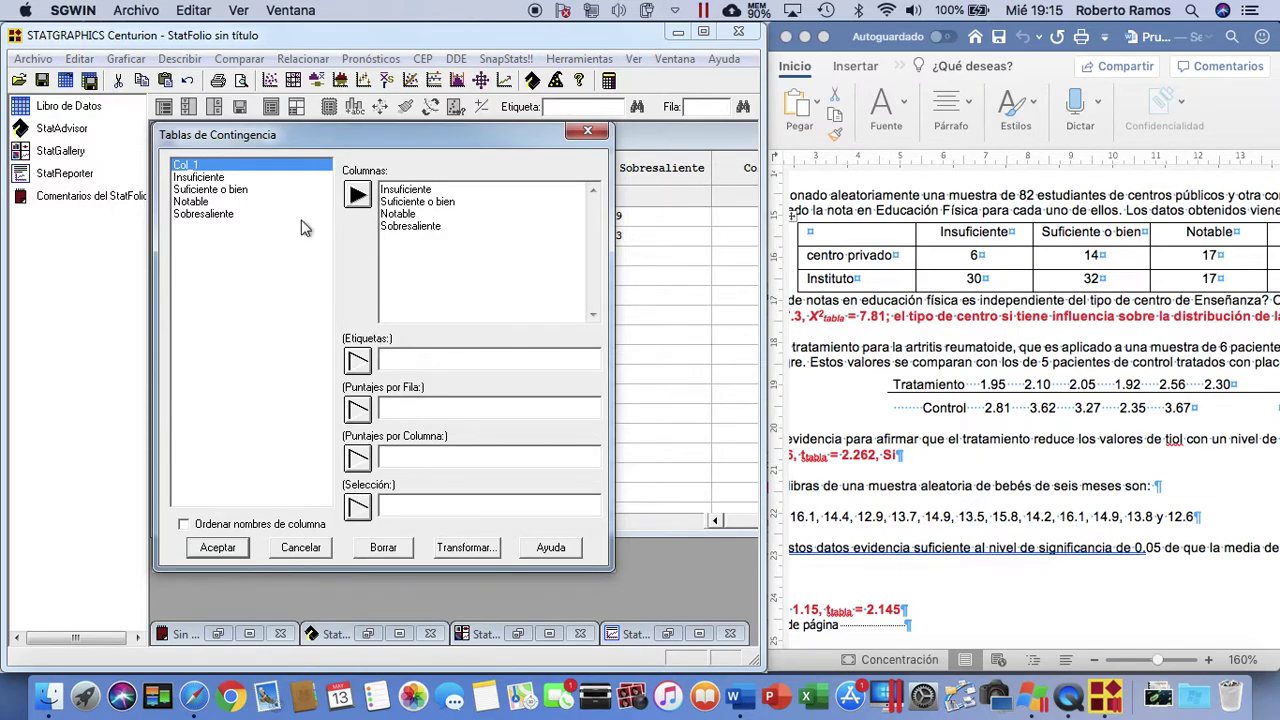
{"action": "left_click", "coordinate": [356, 366]}
{"action": "left_click", "coordinate": [218, 549]}
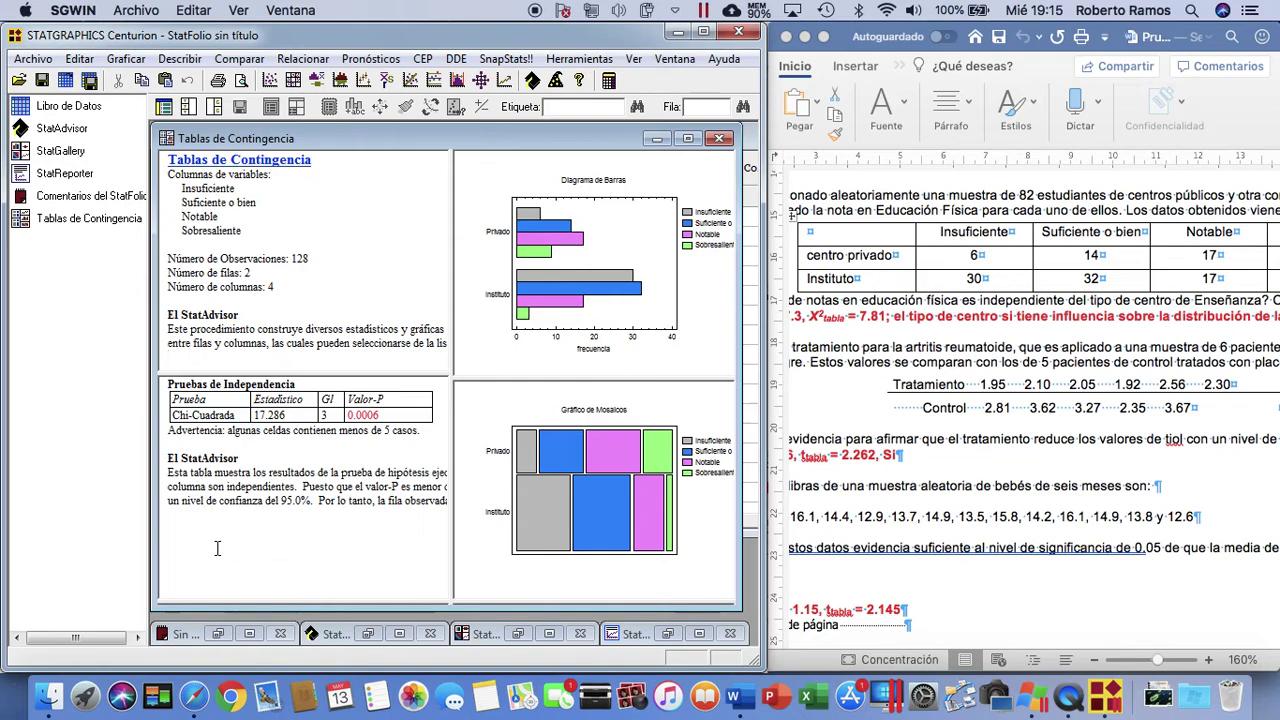
- Enlarge the program window, maximize the contingency tables results and widen the text pane
{"action": "left_click_drag", "start_coordinate": [762, 274], "coordinate": [1274, 238]}
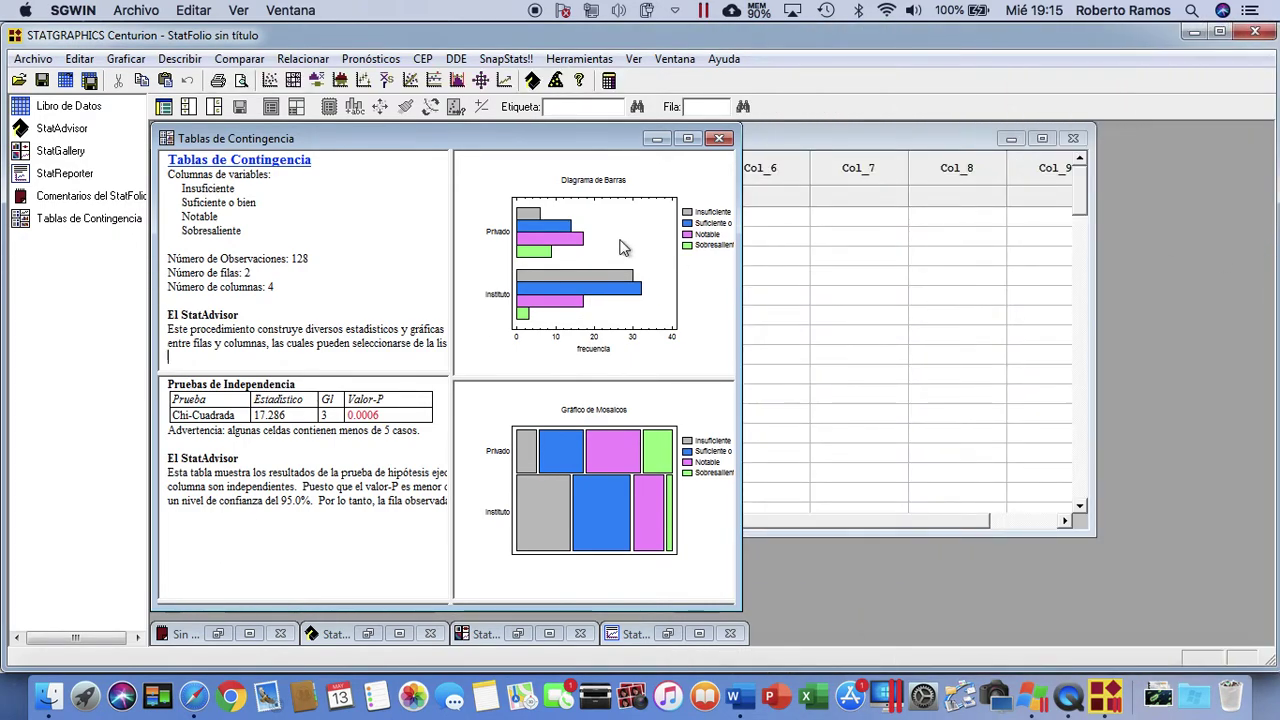
{"action": "left_click", "coordinate": [689, 139]}
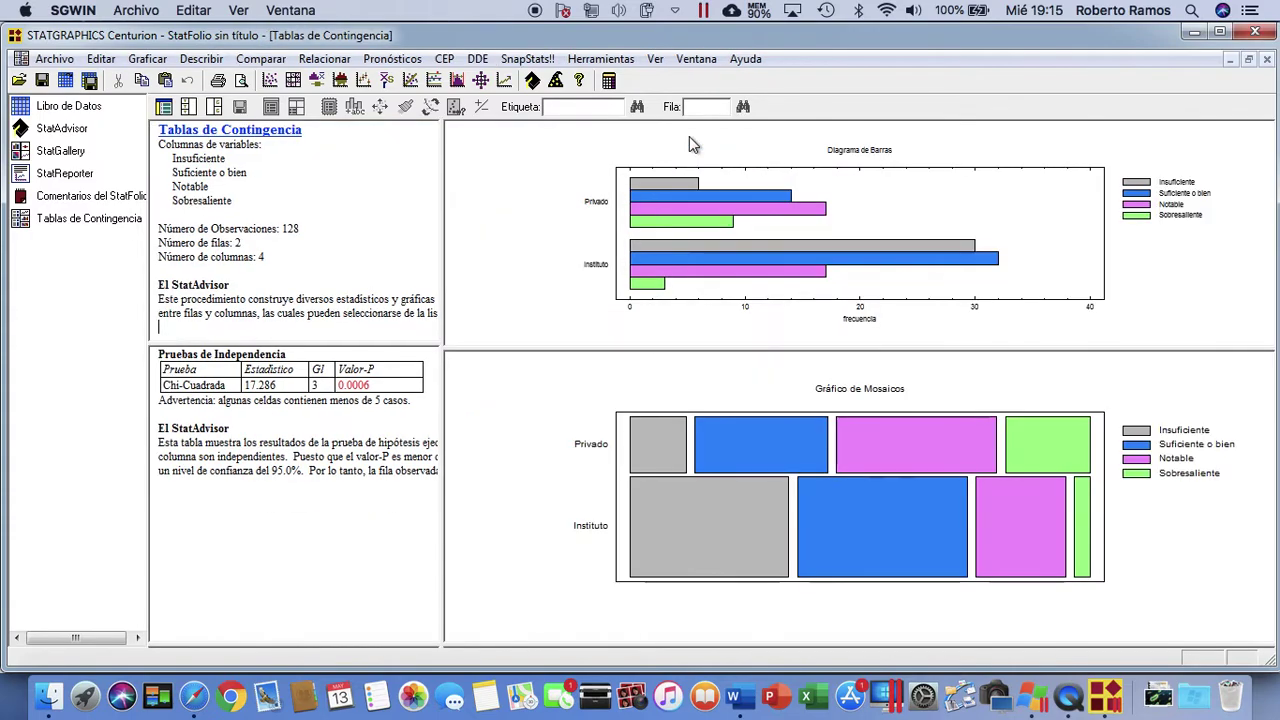
{"action": "left_click_drag", "start_coordinate": [444, 255], "coordinate": [708, 259]}
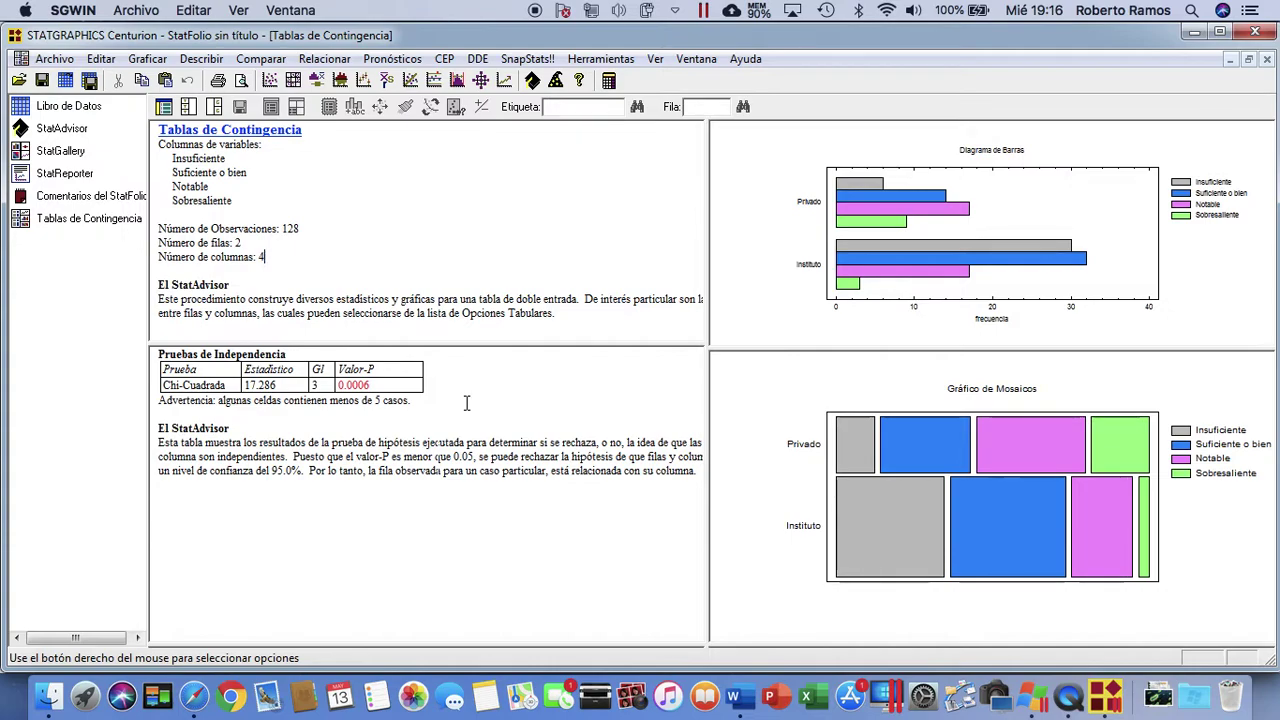
- Replace the Resumen del Análisis output with Tabla de Frecuencias, keeping Pruebas de Independencia
{"action": "left_click", "coordinate": [194, 114]}
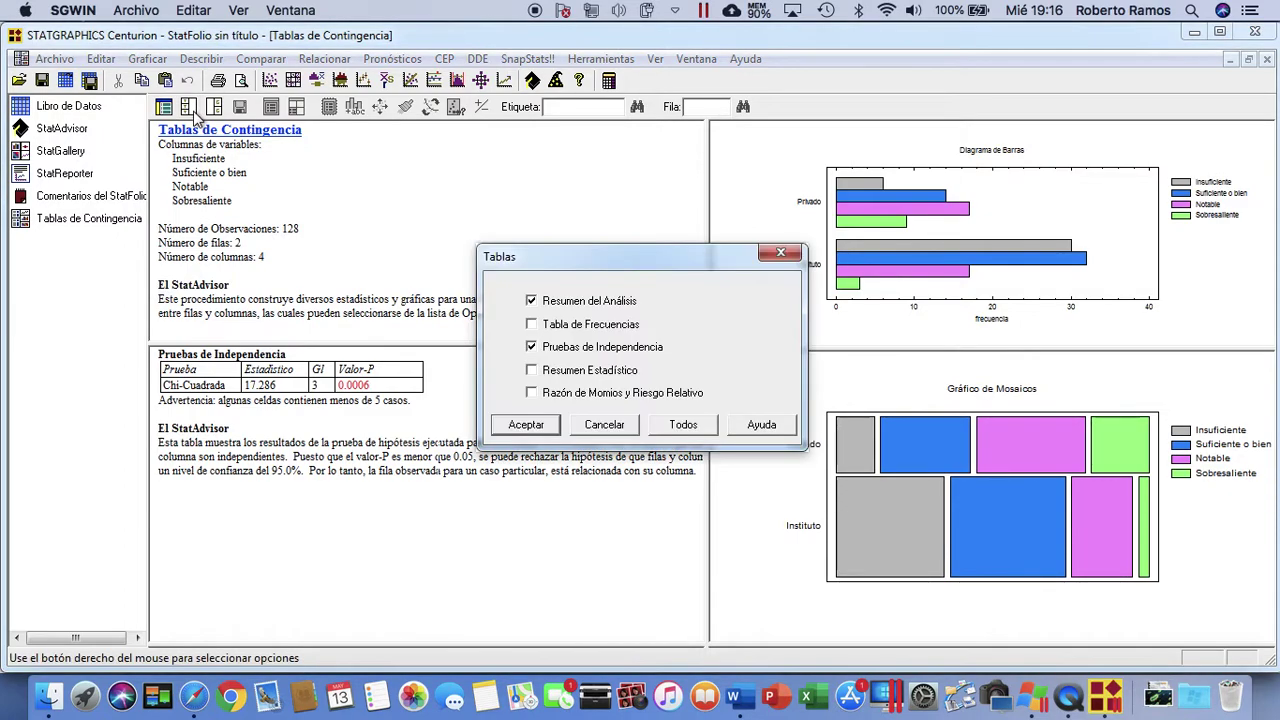
{"action": "left_click", "coordinate": [531, 300]}
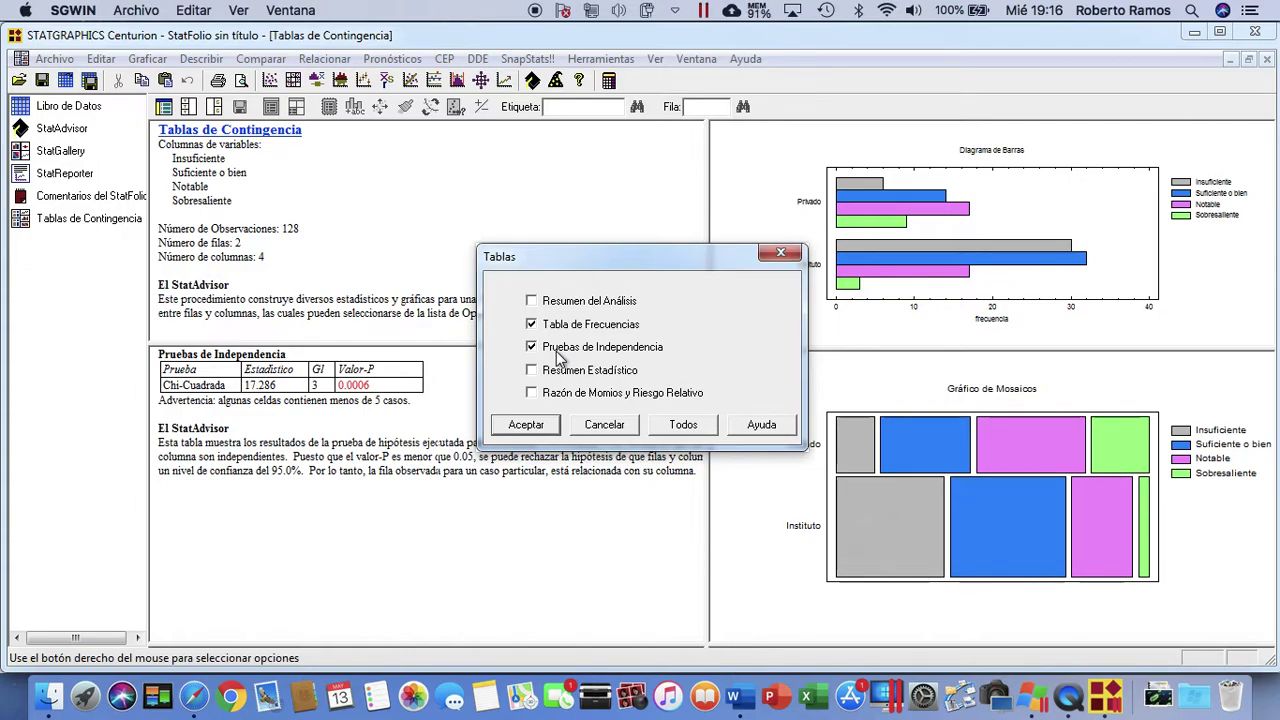
{"action": "left_click", "coordinate": [530, 425]}
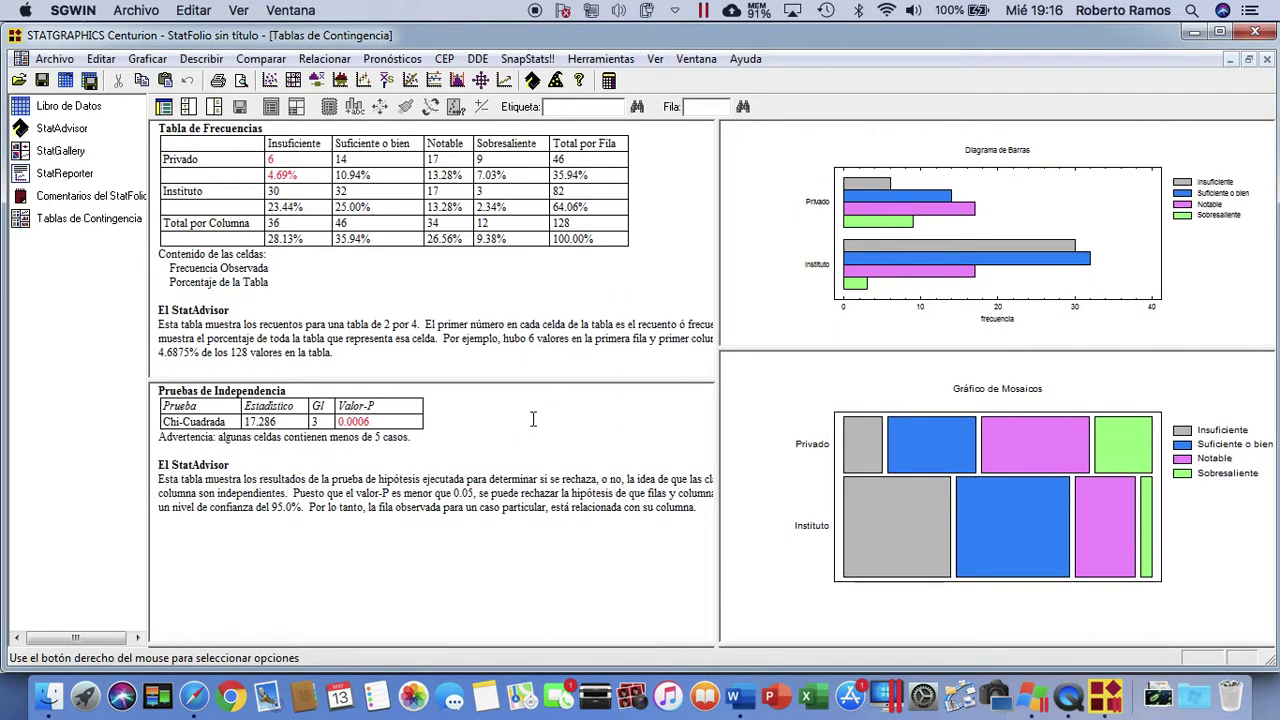
- Remove the Diagrama de Barras and Gráfico Mosaico from the analysis and narrow the tables pane
{"action": "left_click", "coordinate": [219, 109]}
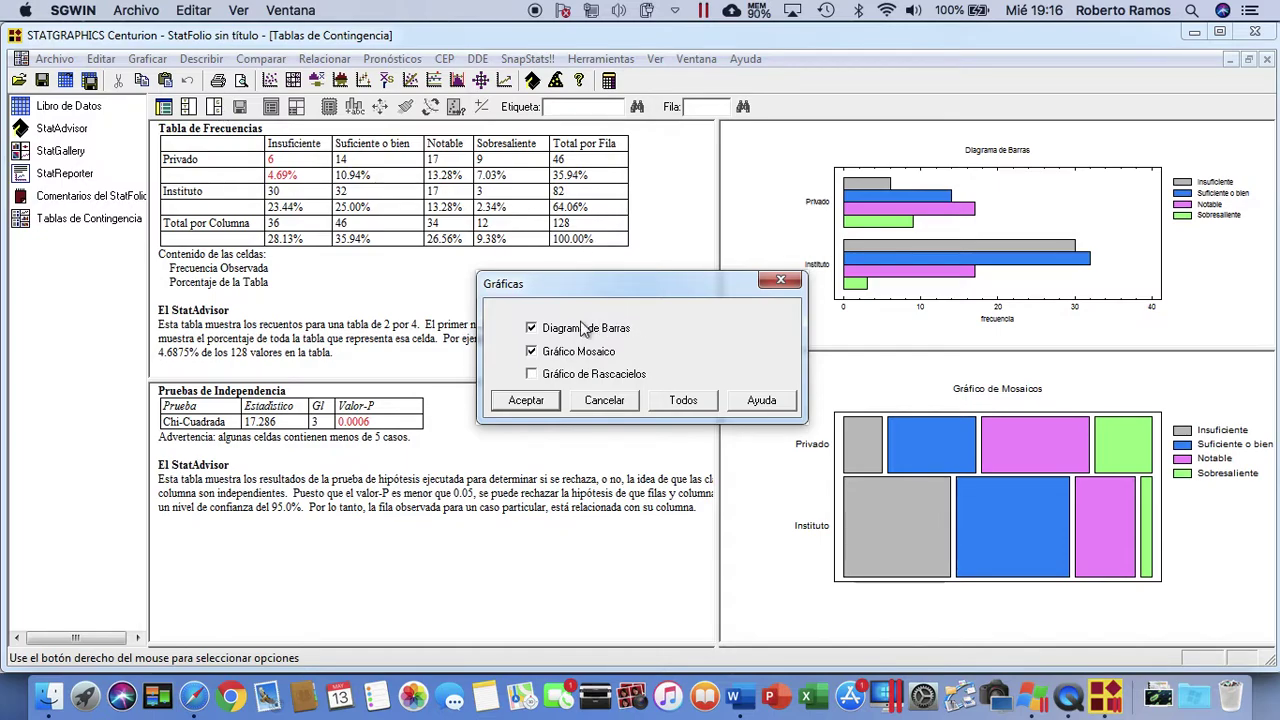
{"action": "left_click", "coordinate": [531, 328]}
{"action": "left_click", "coordinate": [531, 352]}
{"action": "left_click", "coordinate": [527, 401]}
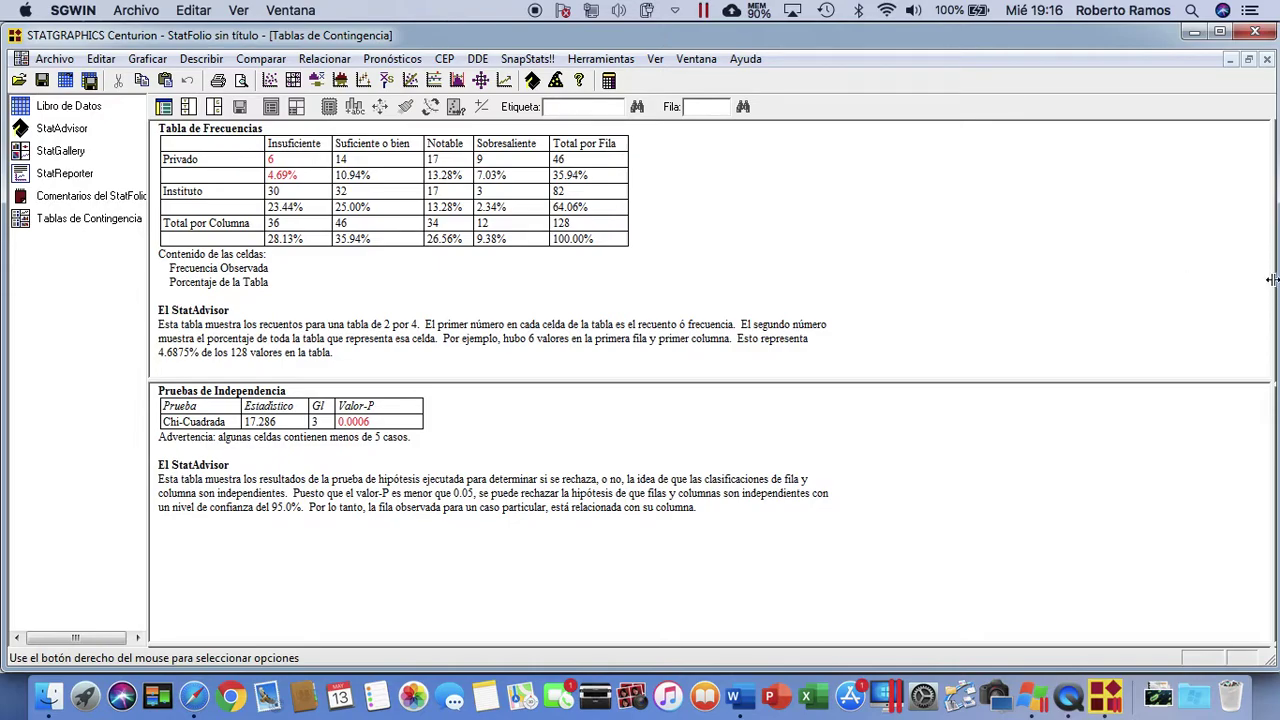
{"action": "left_click_drag", "start_coordinate": [1270, 279], "coordinate": [685, 292]}
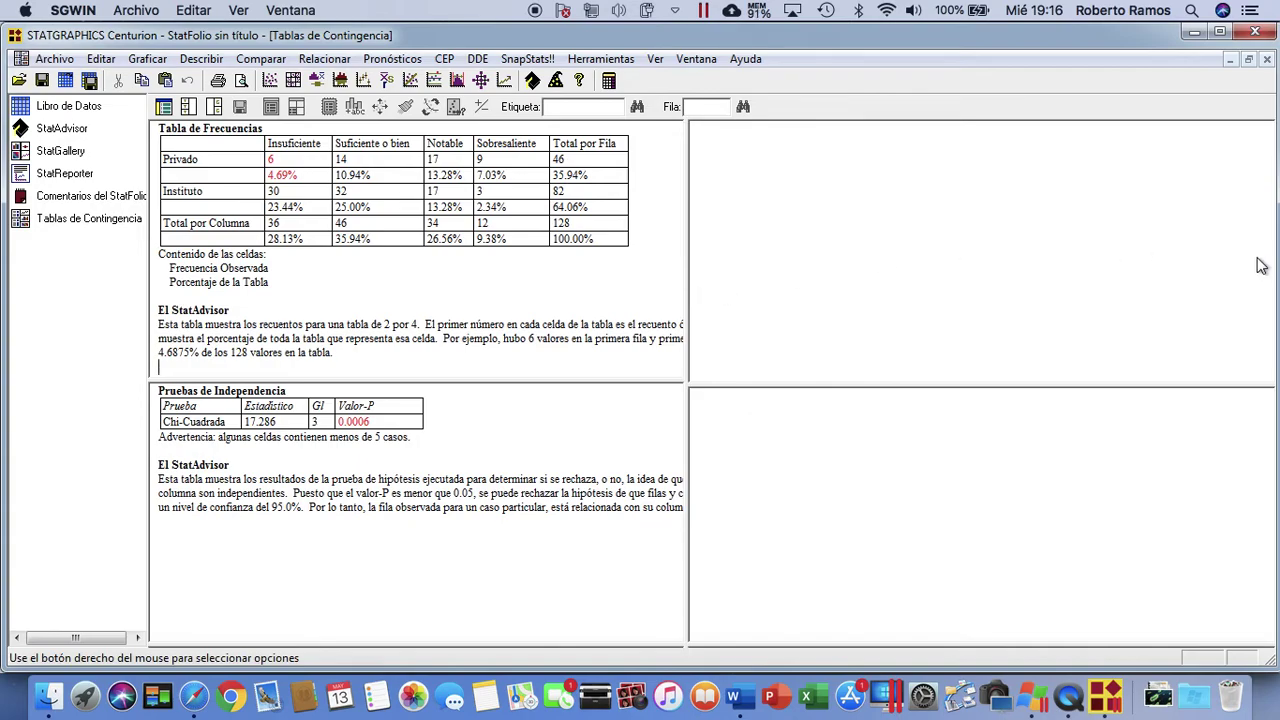
- Shrink the program window beside the exercises document and compare the frequency table with exercise 2's data and question
{"action": "left_click_drag", "start_coordinate": [1270, 252], "coordinate": [759, 241]}
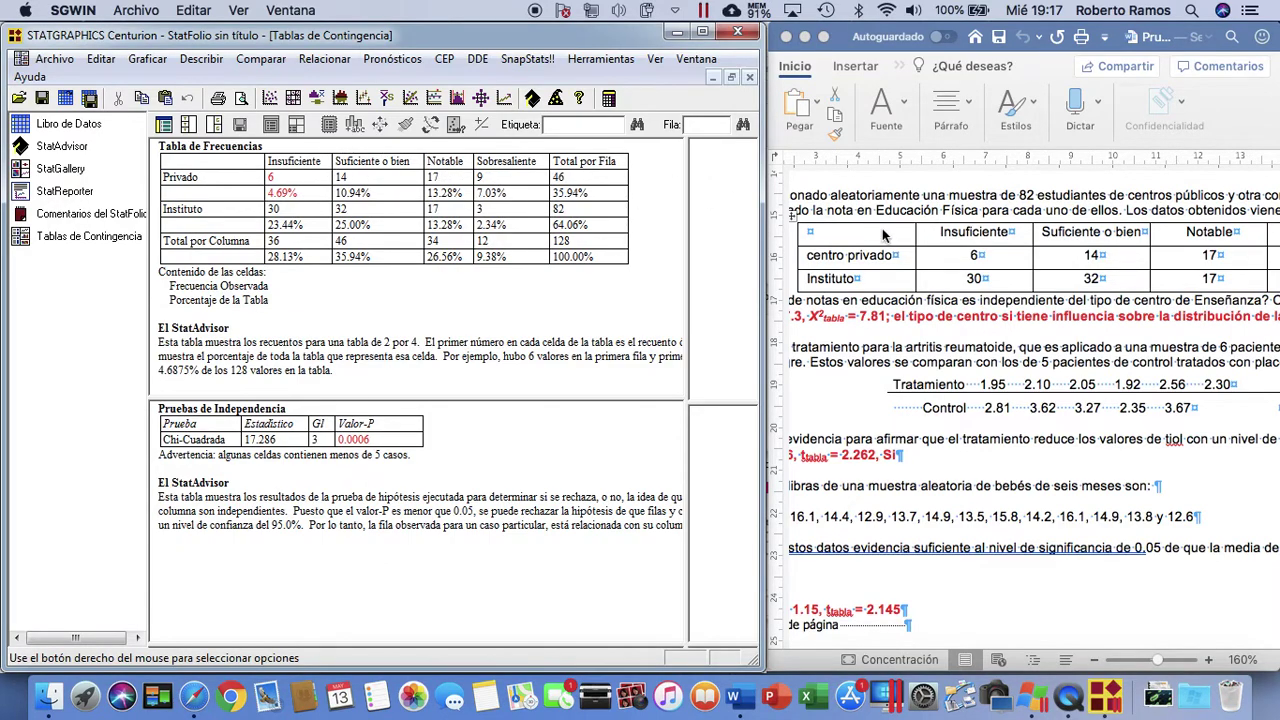
{"action": "scroll", "coordinate": [1107, 256], "scroll_direction": "right", "scroll_amount": 5}
{"action": "scroll", "coordinate": [1107, 256], "scroll_direction": "up", "scroll_amount": 1}
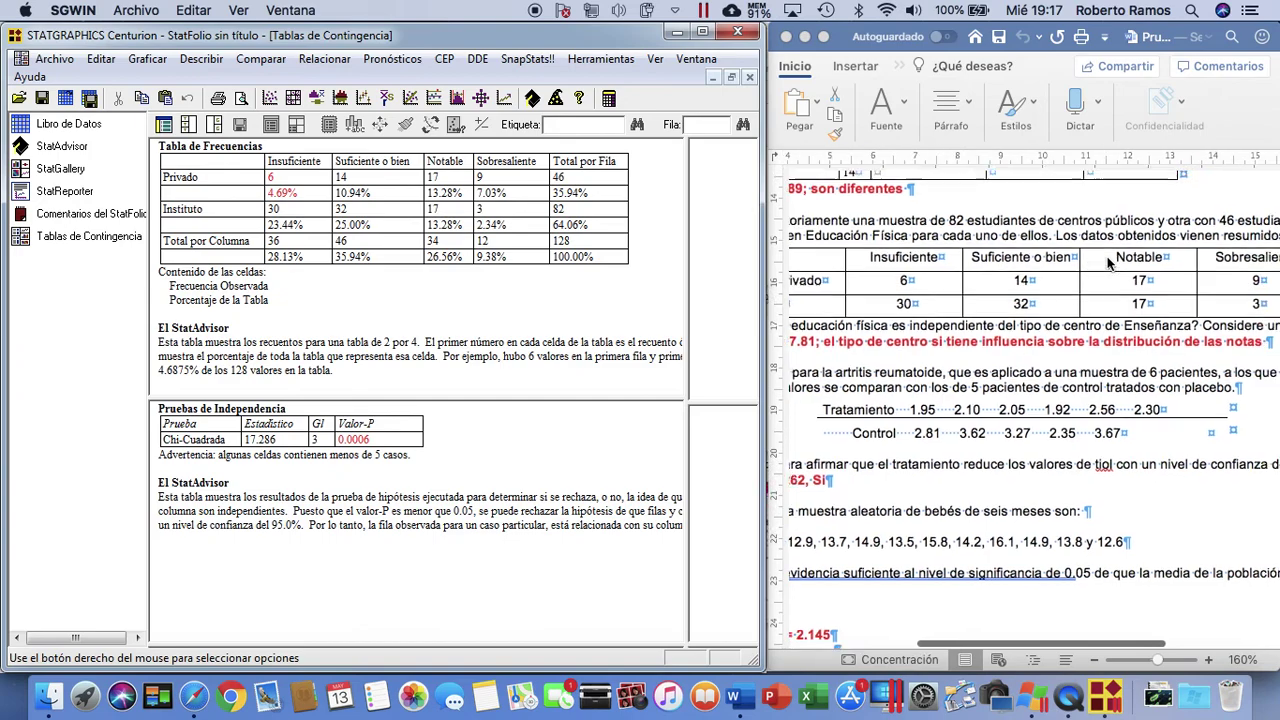
{"action": "scroll", "coordinate": [1036, 284], "scroll_direction": "left", "scroll_amount": 3}
{"action": "scroll", "coordinate": [1036, 284], "scroll_direction": "down", "scroll_amount": 4}
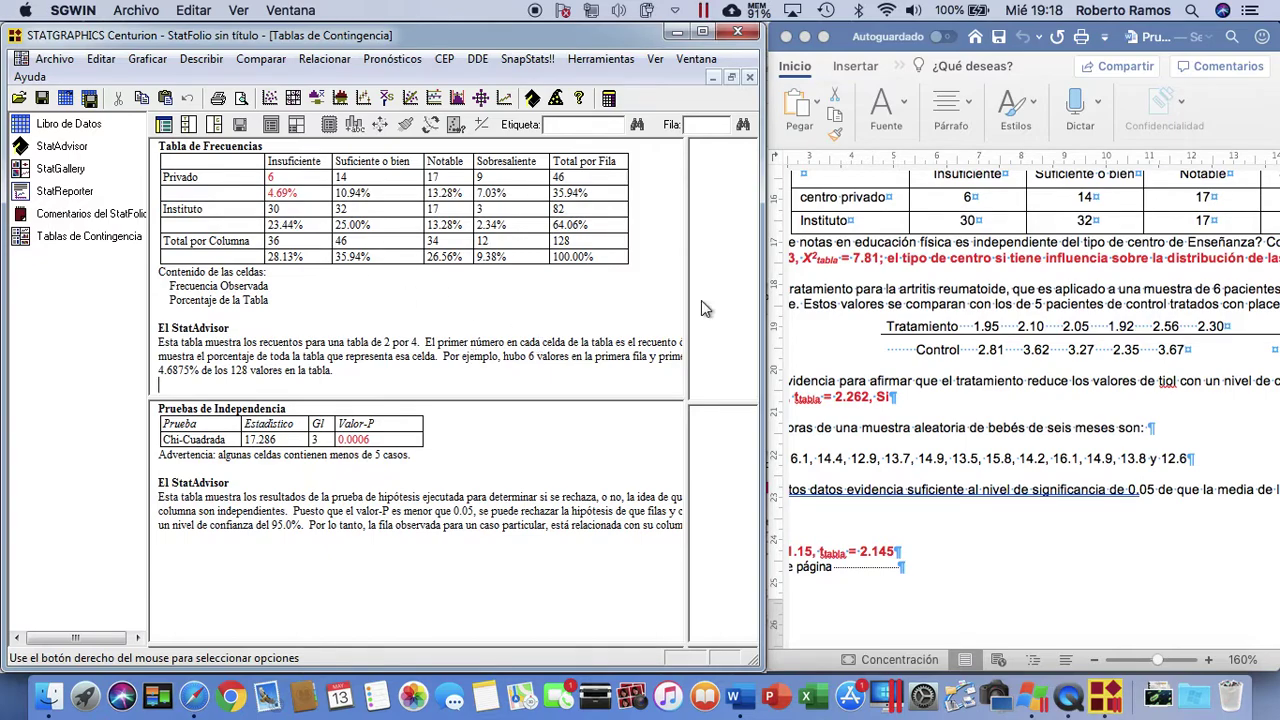
- Enlarge the window and tables pane, and examine the chi-square statistic, P-value and StatAdvisor's confidence-level conclusion in the independence test
{"action": "left_click_drag", "start_coordinate": [762, 258], "coordinate": [1274, 222]}
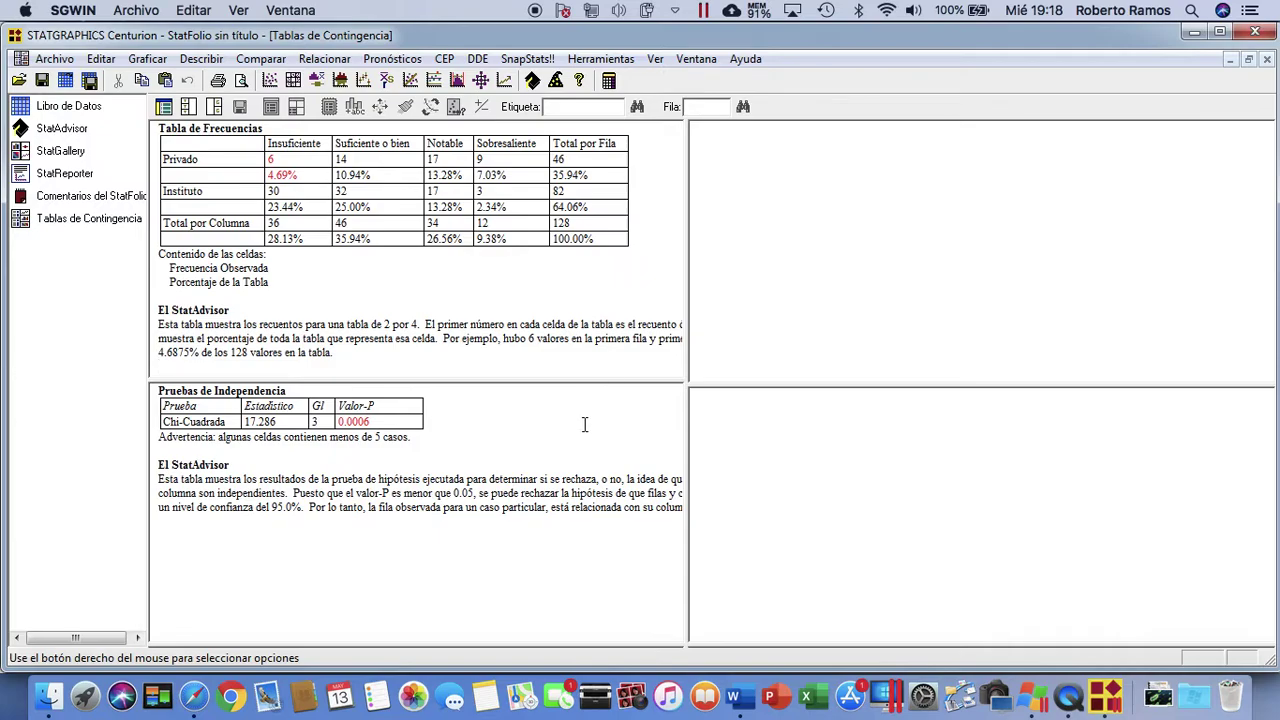
{"action": "left_click_drag", "start_coordinate": [686, 276], "coordinate": [843, 281]}
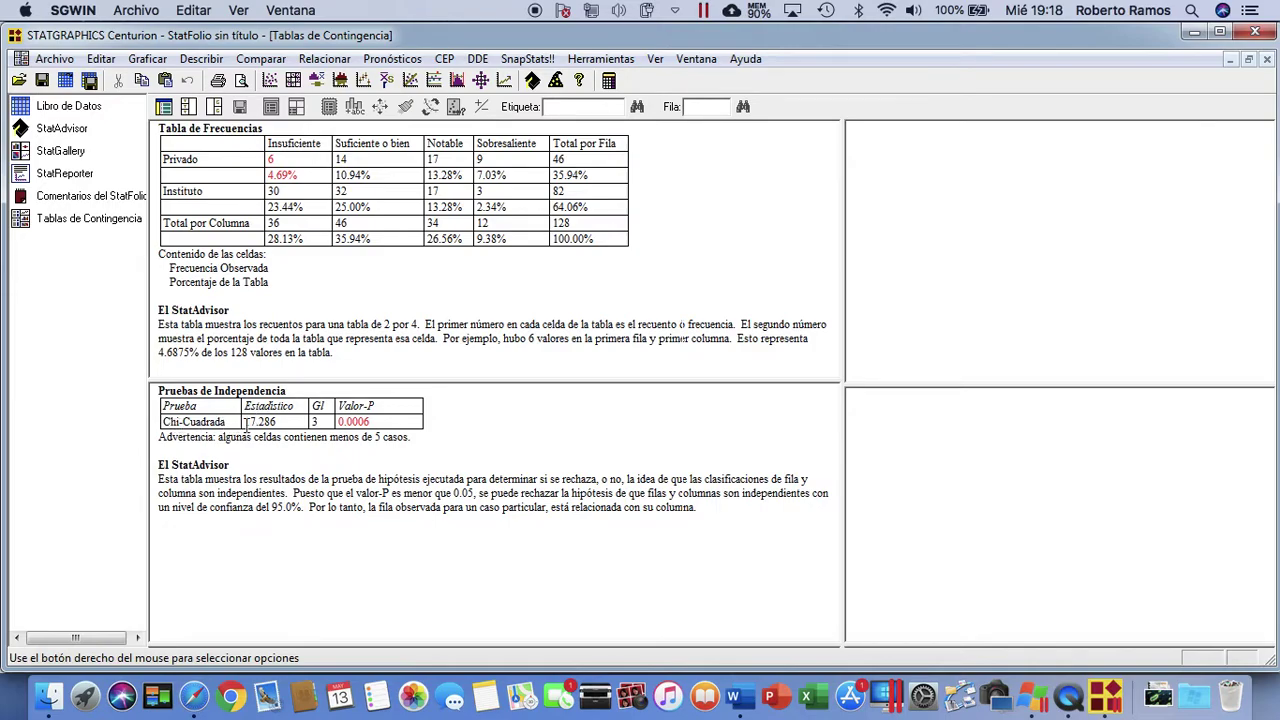
{"action": "left_click_drag", "start_coordinate": [278, 421], "coordinate": [247, 421]}
{"action": "left_click", "coordinate": [293, 422]}
{"action": "left_click_drag", "start_coordinate": [279, 422], "coordinate": [248, 428]}
{"action": "left_click", "coordinate": [542, 418]}
{"action": "left_click", "coordinate": [392, 418]}
{"action": "left_click_drag", "start_coordinate": [152, 509], "coordinate": [309, 513]}
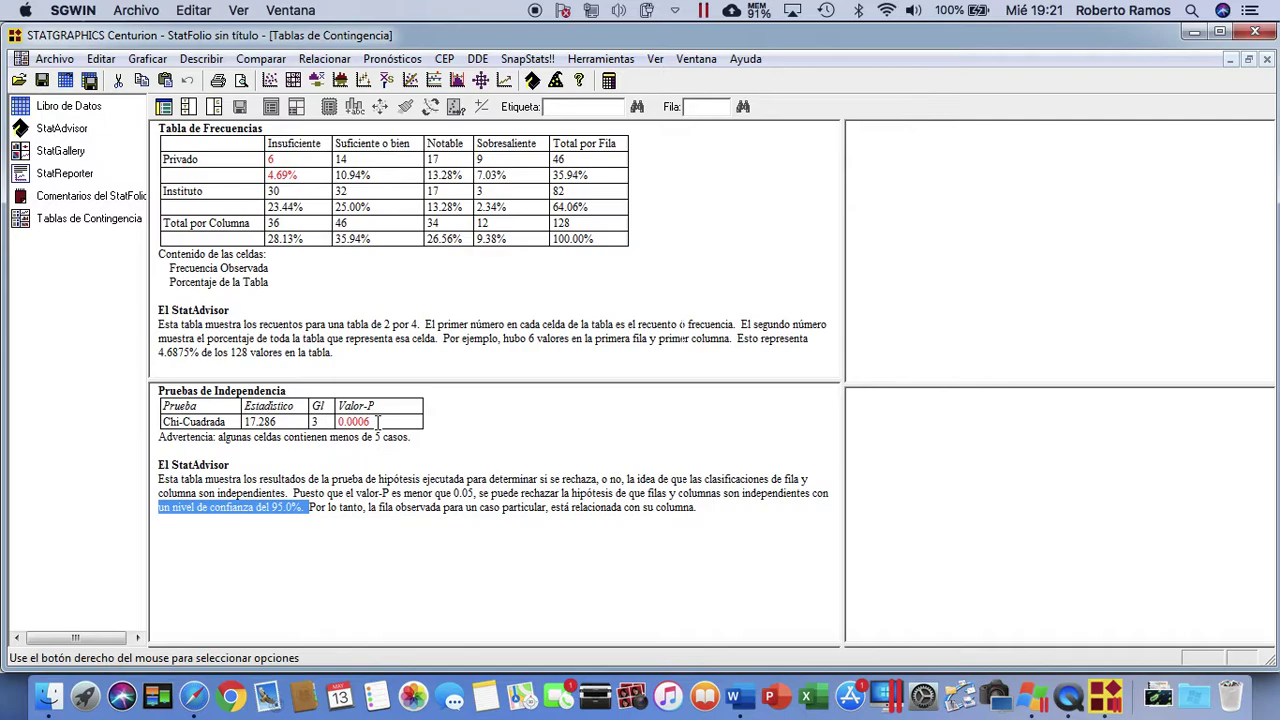
{"action": "left_click", "coordinate": [288, 467]}
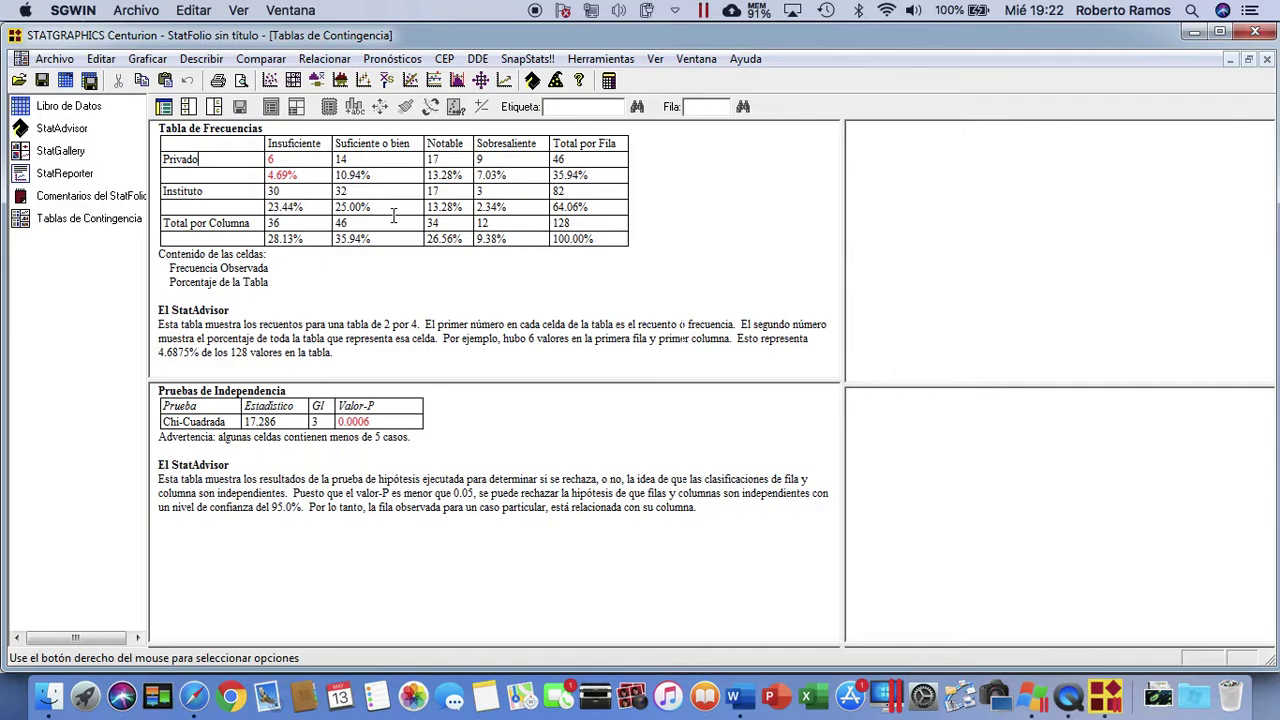
{"action": "left_click_drag", "start_coordinate": [708, 507], "coordinate": [160, 478]}
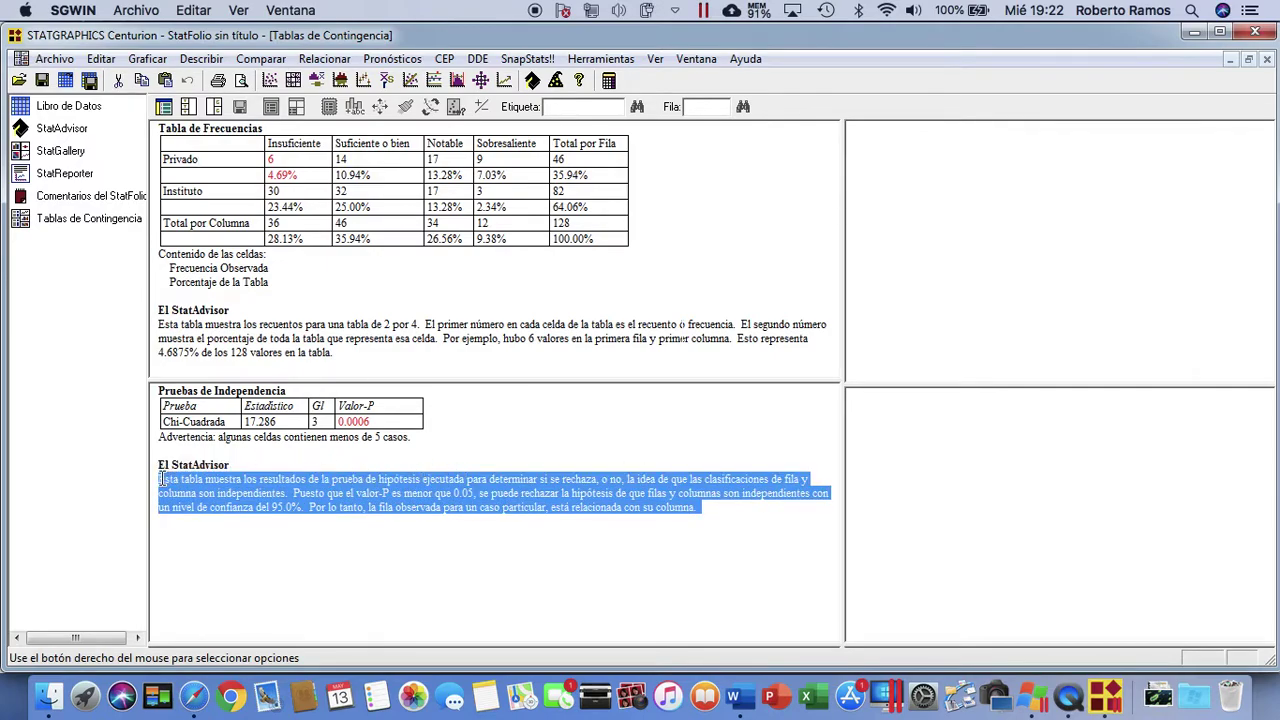
{"action": "left_click", "coordinate": [595, 428]}
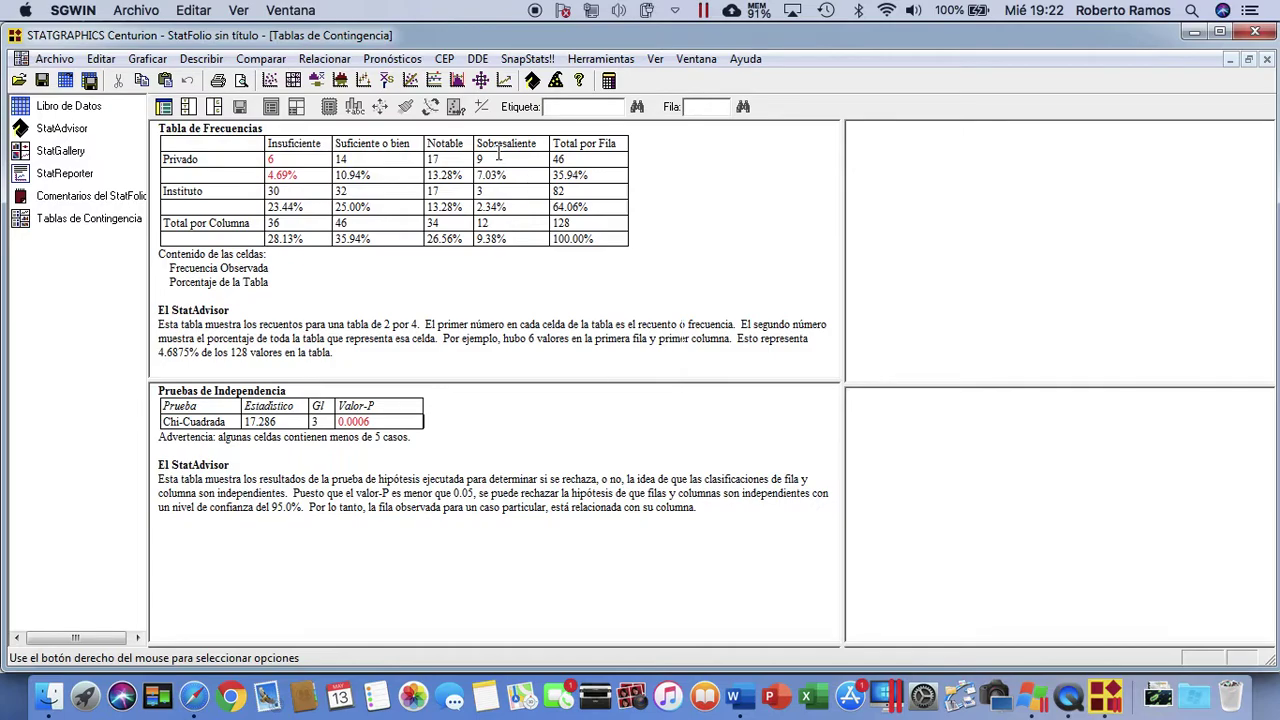
- Copy the contingency tables analysis to the StatReporter and open the report
{"action": "right_click", "coordinate": [651, 267]}
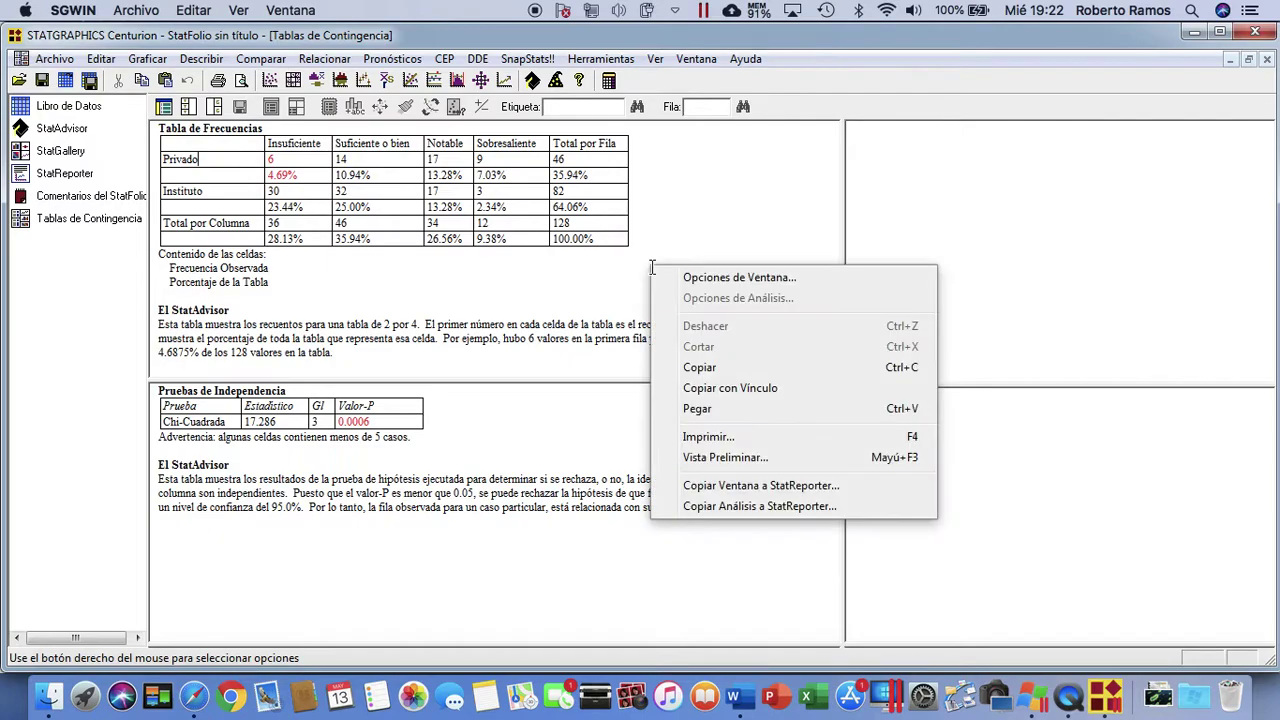
{"action": "left_click", "coordinate": [755, 506]}
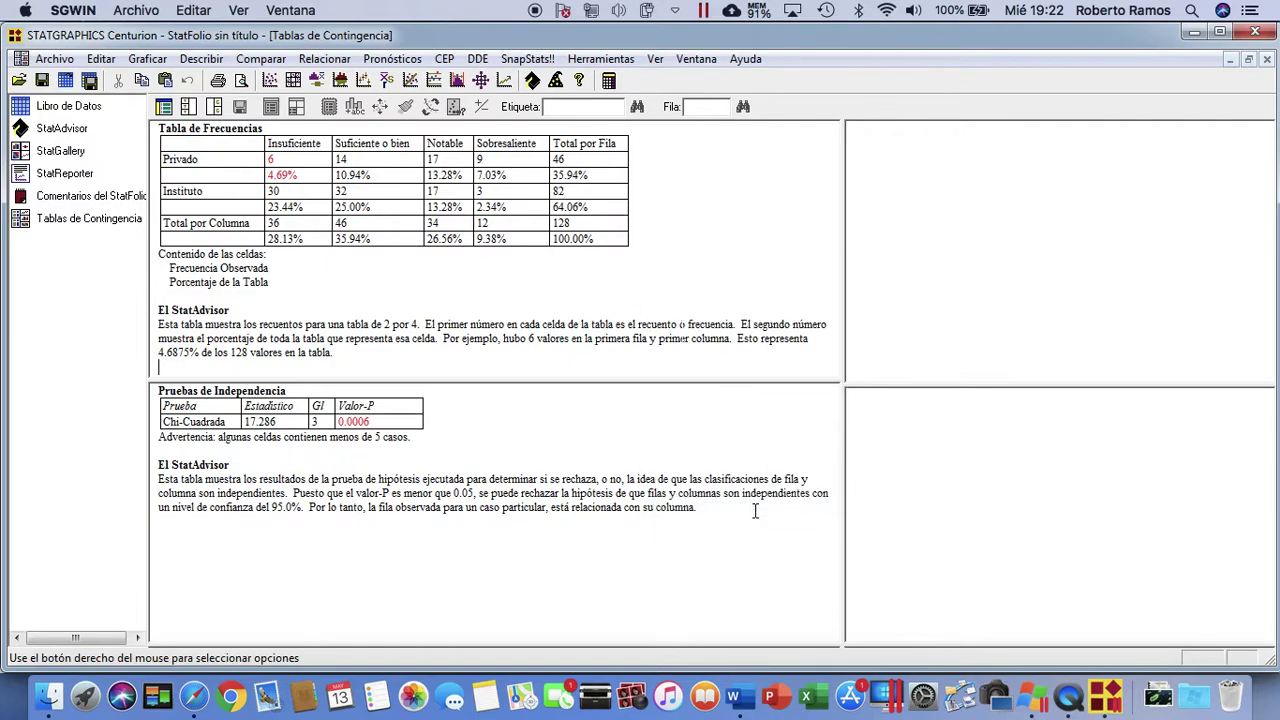
{"action": "left_click", "coordinate": [66, 175]}
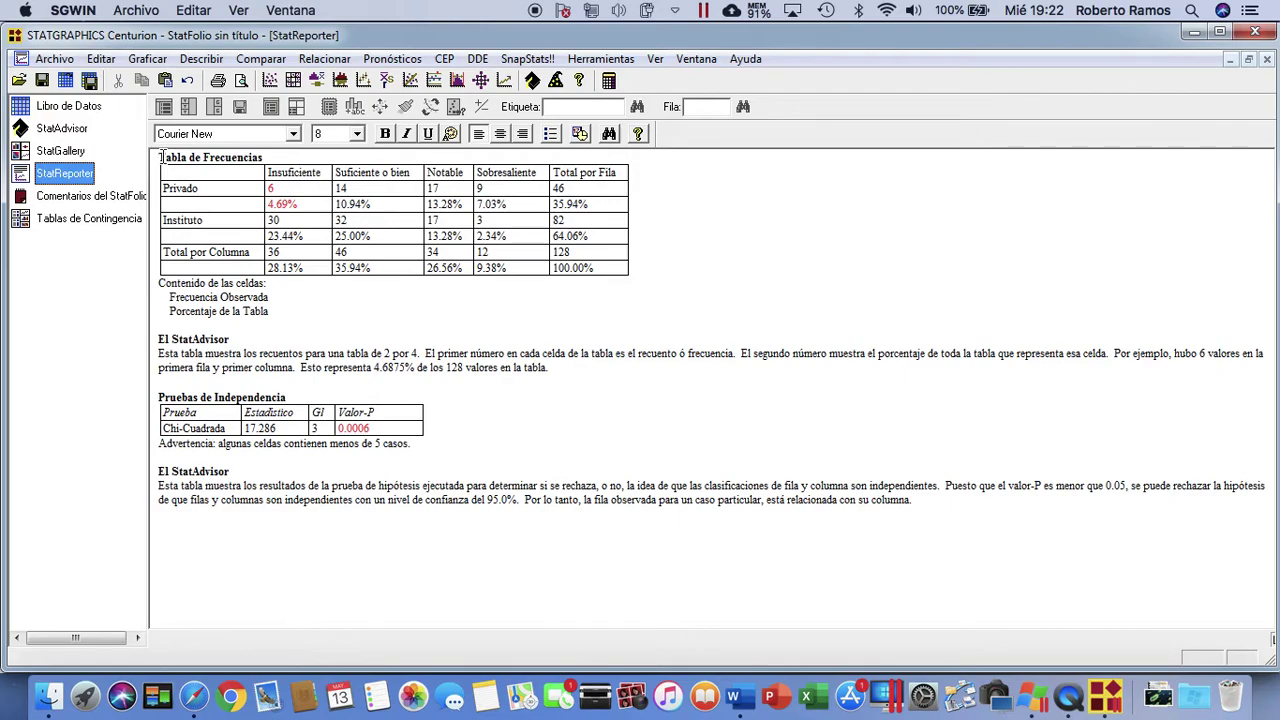
- Copy the entire StatReporter content and paste it below the Problema 2 heading in the Word document Documento1
{"action": "left_click_drag", "start_coordinate": [161, 157], "coordinate": [954, 510]}
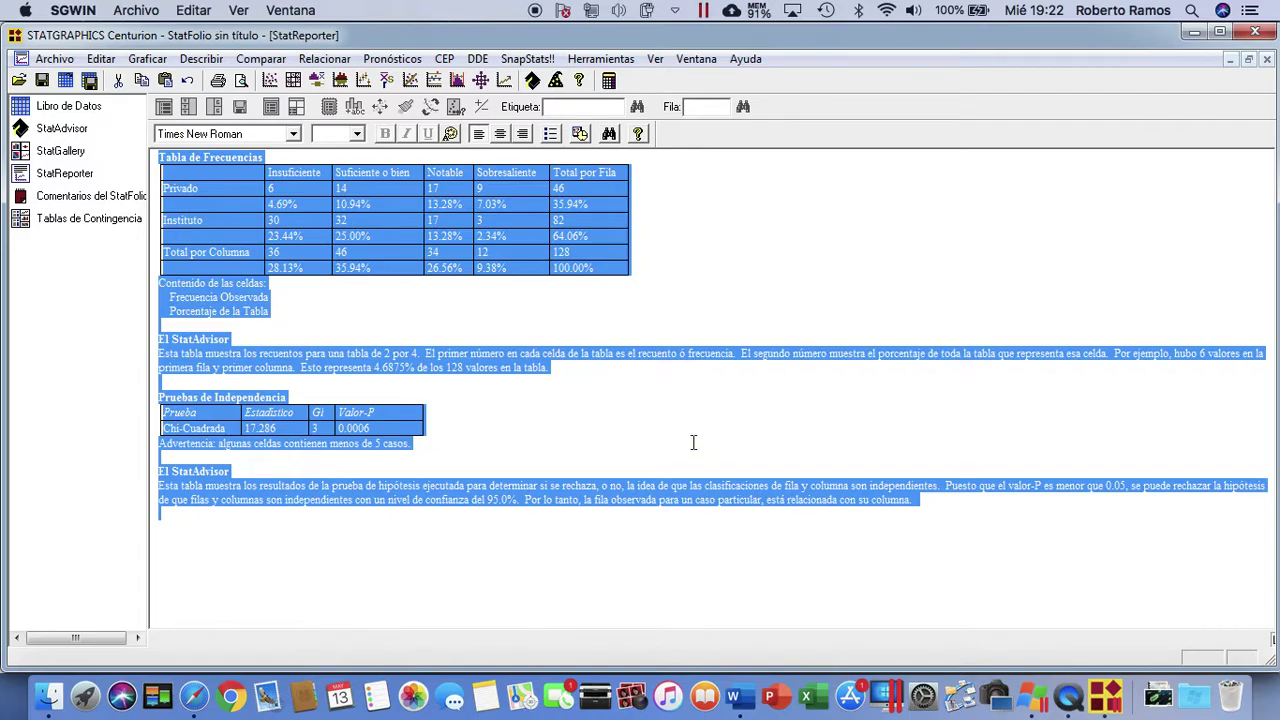
{"action": "key", "text": "ctrl+Up"}
{"action": "left_click", "coordinate": [777, 234]}
{"action": "scroll", "coordinate": [688, 578], "scroll_direction": "down", "scroll_amount": 20}
{"action": "scroll", "coordinate": [688, 579], "scroll_direction": "down", "scroll_amount": 5}
{"action": "left_click", "coordinate": [688, 579]}
{"action": "key", "text": "super+v"}
- Copy exercise 2's statement, data table and question from the exercises document, leaving out the red answer line
{"action": "key", "text": "ctrl+Up"}
{"action": "left_click", "coordinate": [1109, 500]}
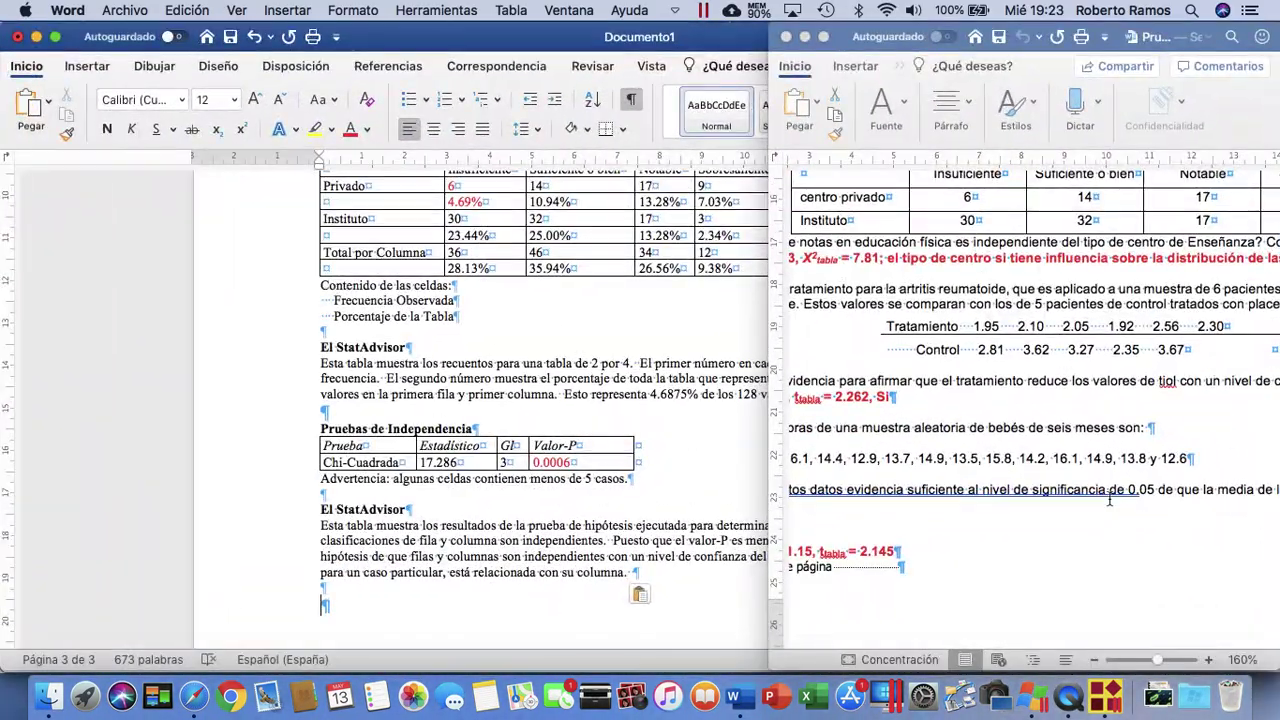
{"action": "scroll", "coordinate": [1044, 461], "scroll_direction": "up", "scroll_amount": 5}
{"action": "left_click_drag", "start_coordinate": [862, 314], "coordinate": [1205, 422]}
{"action": "key", "text": "super+c"}
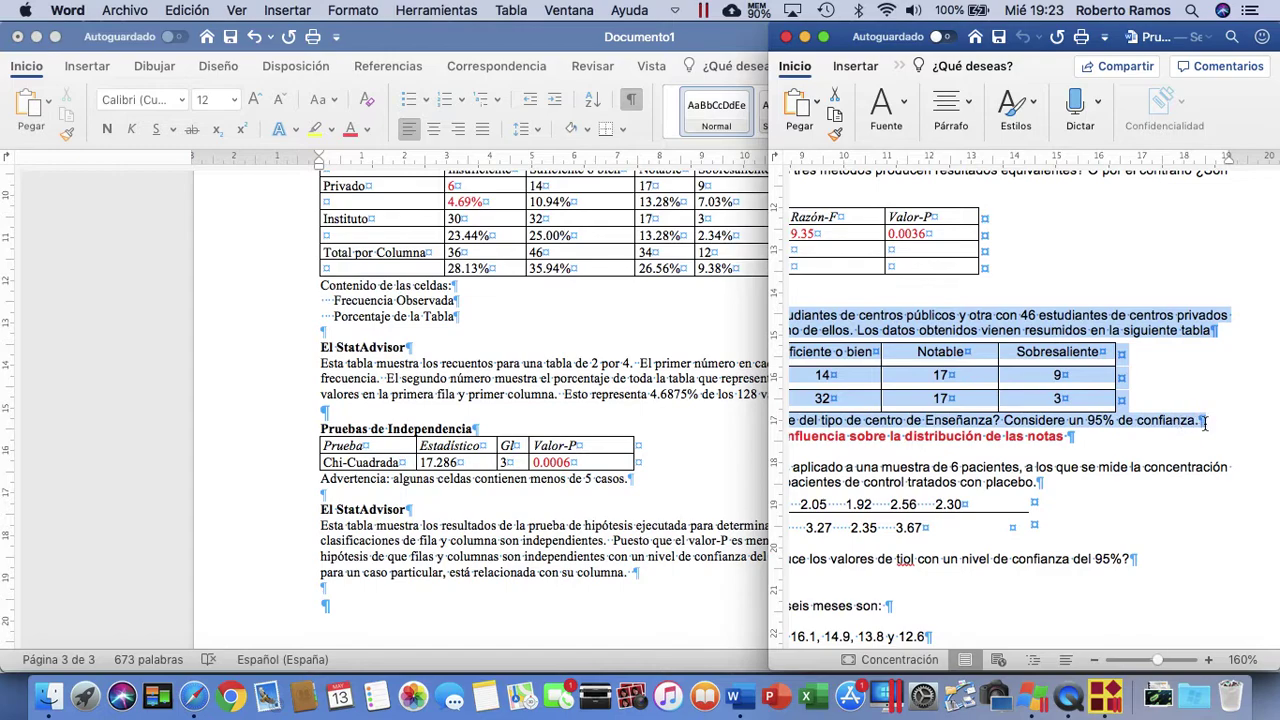
- Paste the exercise text after the Problema 2 heading in Documento1 and remove the duplicated number so it reads "Problema 2."
{"action": "left_click", "coordinate": [713, 380]}
{"action": "scroll", "coordinate": [600, 400], "scroll_direction": "up", "scroll_amount": 5}
{"action": "left_click", "coordinate": [476, 330]}
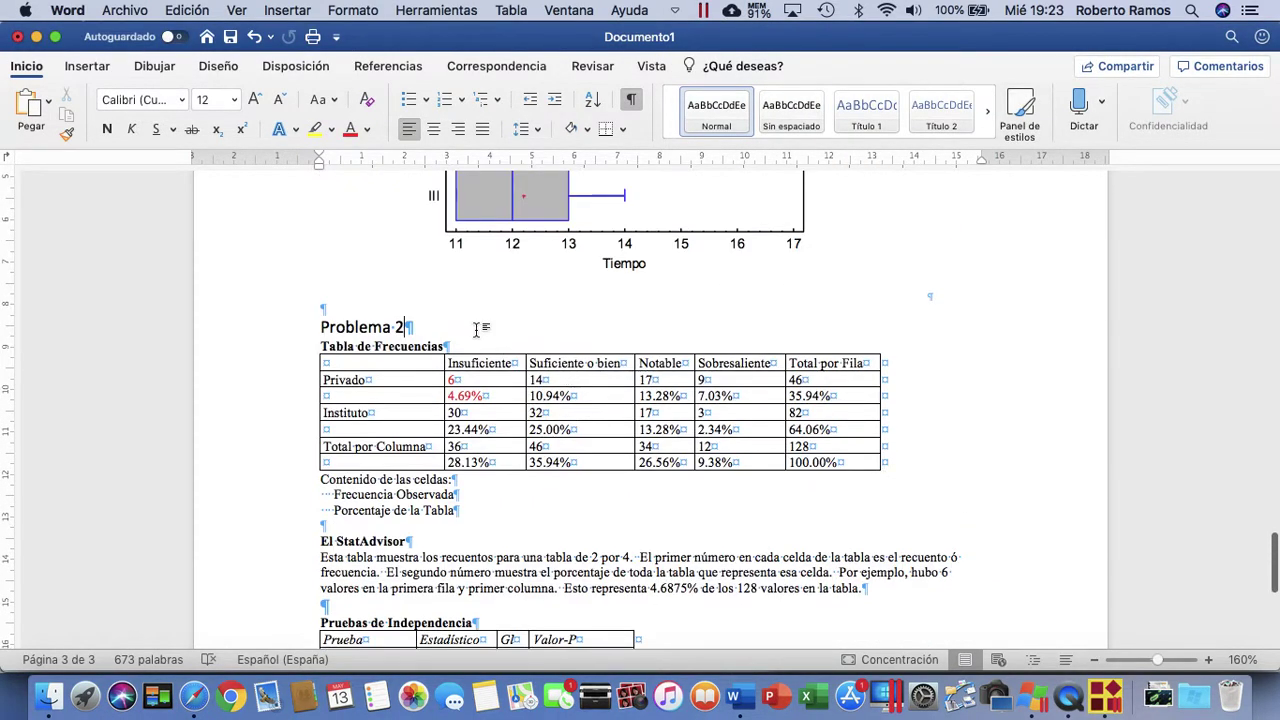
{"action": "key", "text": "super+v"}
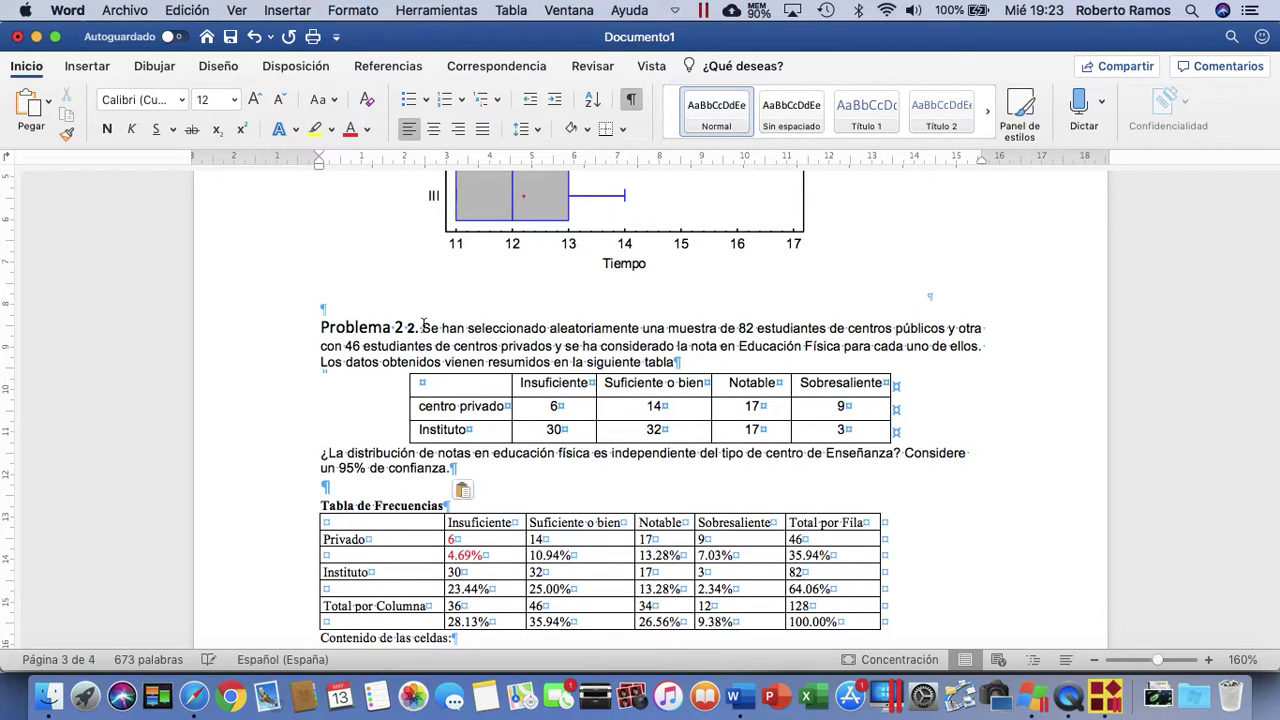
{"action": "left_click", "coordinate": [424, 327]}
{"action": "key", "text": "BackSpace"}
{"action": "key", "text": "BackSpace"}
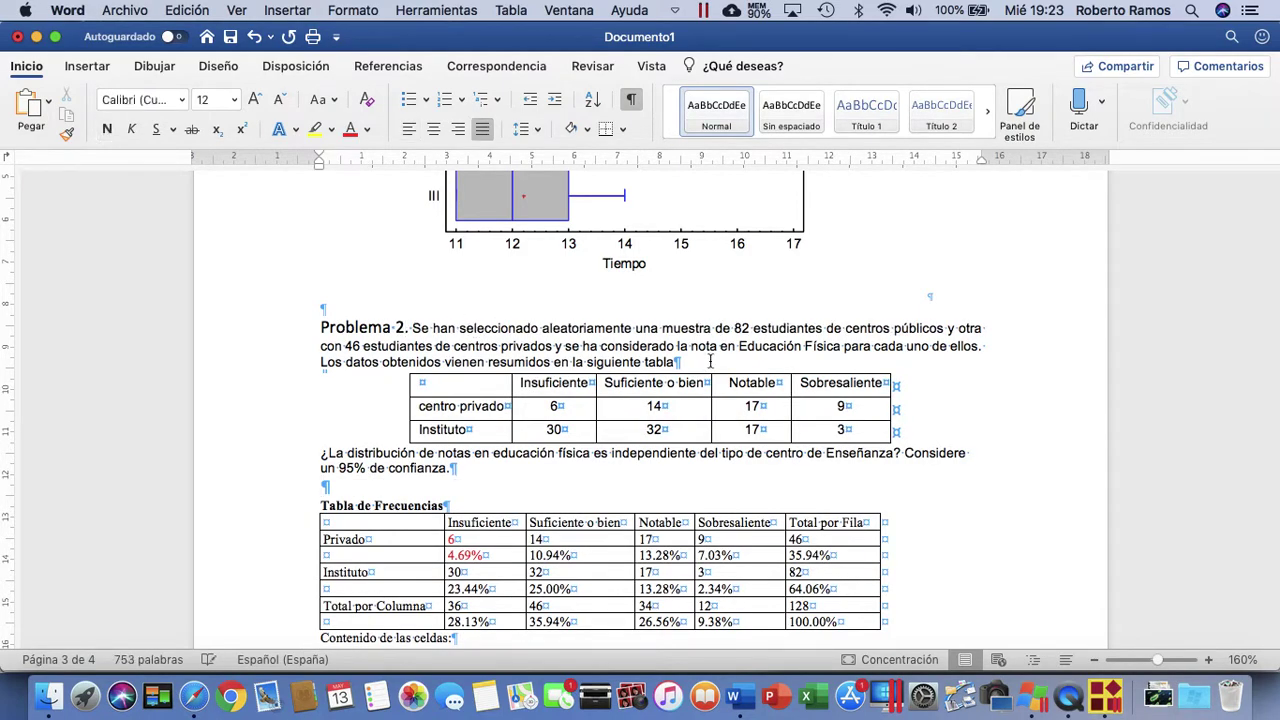
- Insert a "Respuesta" line above Tabla de Frecuencias, with an empty line separating it from the exercise question
{"action": "left_click", "coordinate": [545, 482]}
{"action": "type", "text": "Respeusta"}
{"action": "key", "text": "BackSpace"}
{"action": "key", "text": "BackSpace"}
{"action": "key", "text": "BackSpace"}
{"action": "key", "text": "BackSpace"}
{"action": "key", "text": "BackSpace"}
{"action": "key", "text": "BackSpace"}
{"action": "type", "text": "uesta"}
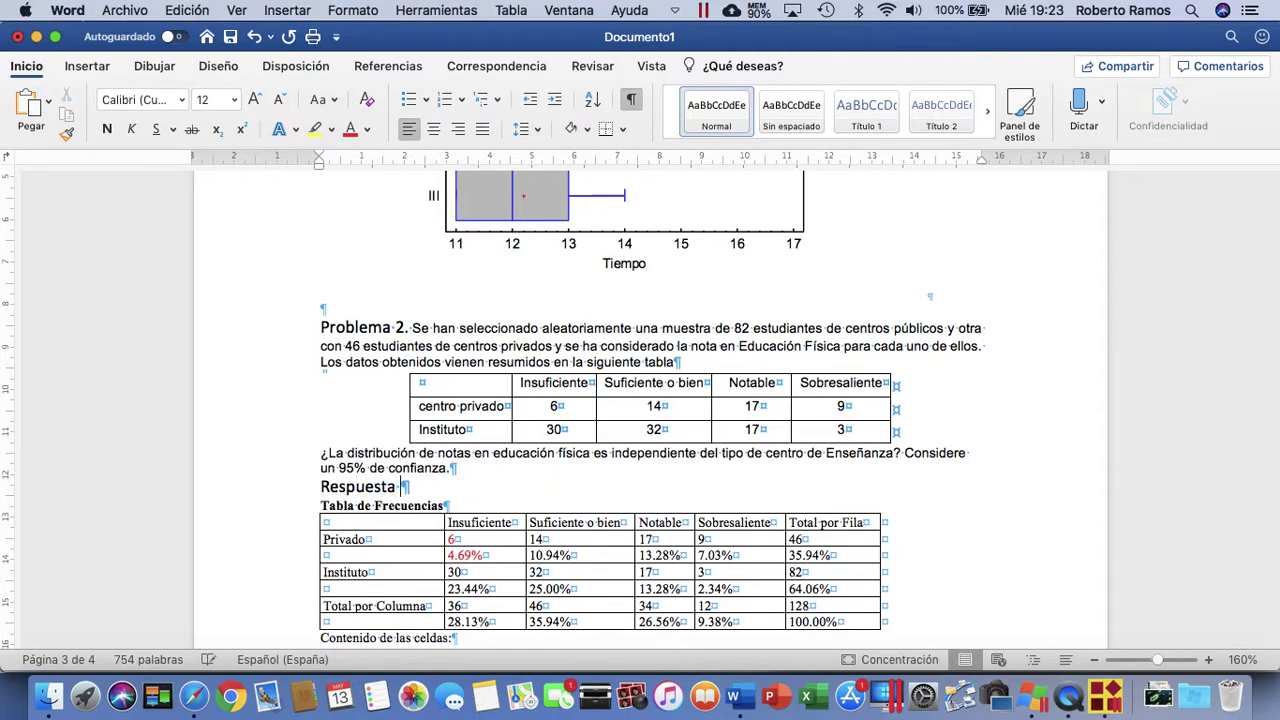
{"action": "left_click", "coordinate": [318, 487]}
{"action": "key", "text": "Return"}
- Switch back to the StatReporter in STATGRAPHICS and clear its text selection
{"action": "scroll", "coordinate": [800, 442], "scroll_direction": "down", "scroll_amount": 20}
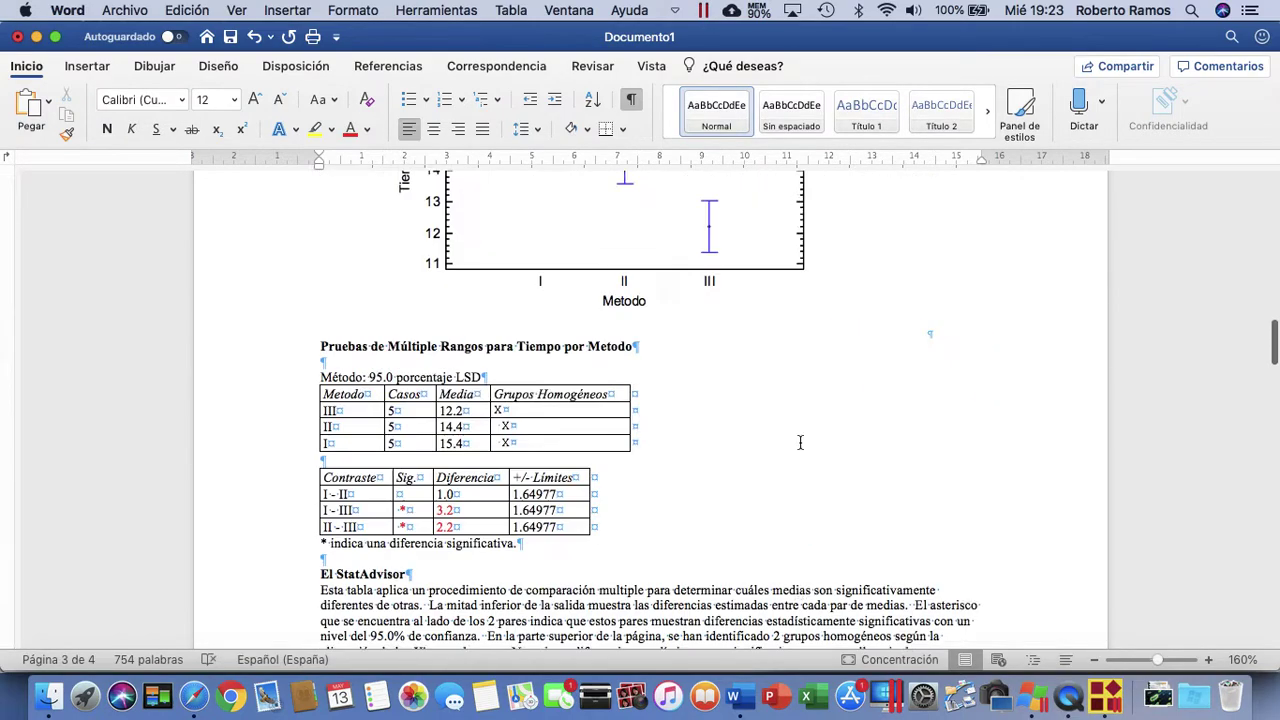
{"action": "key", "text": "ctrl+Up"}
{"action": "left_click", "coordinate": [456, 435]}
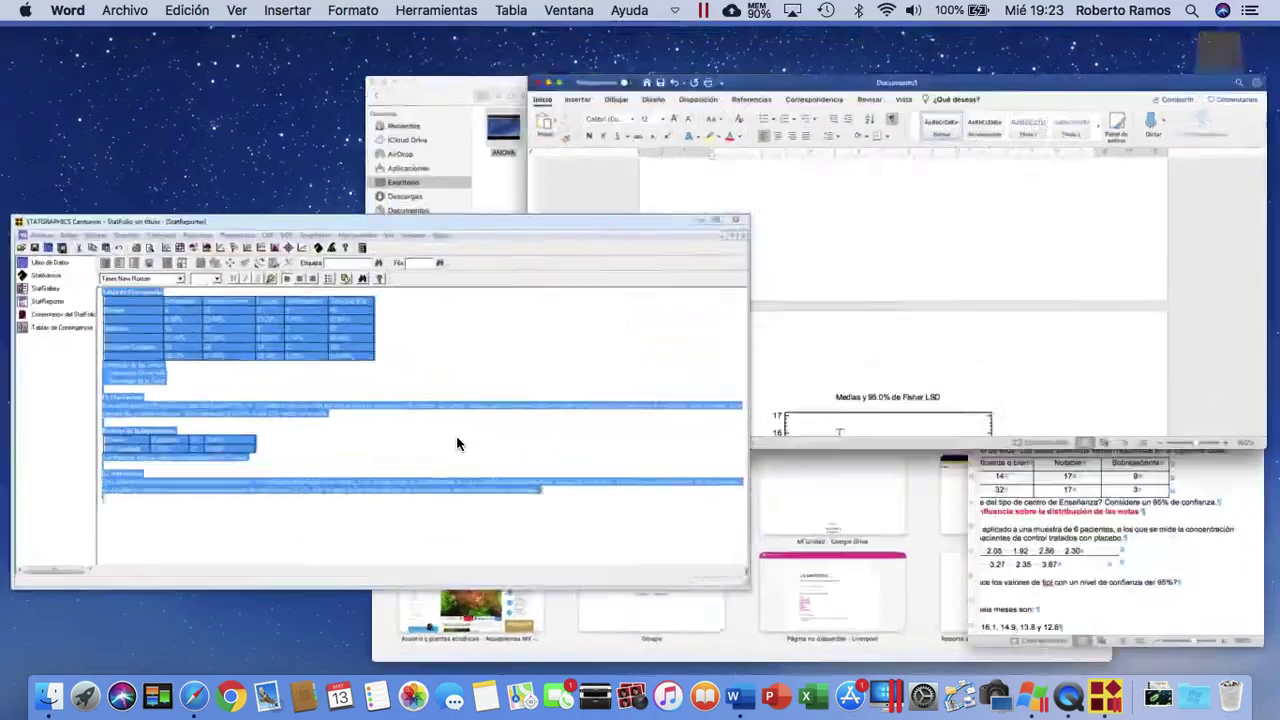
{"action": "left_click", "coordinate": [1041, 220]}
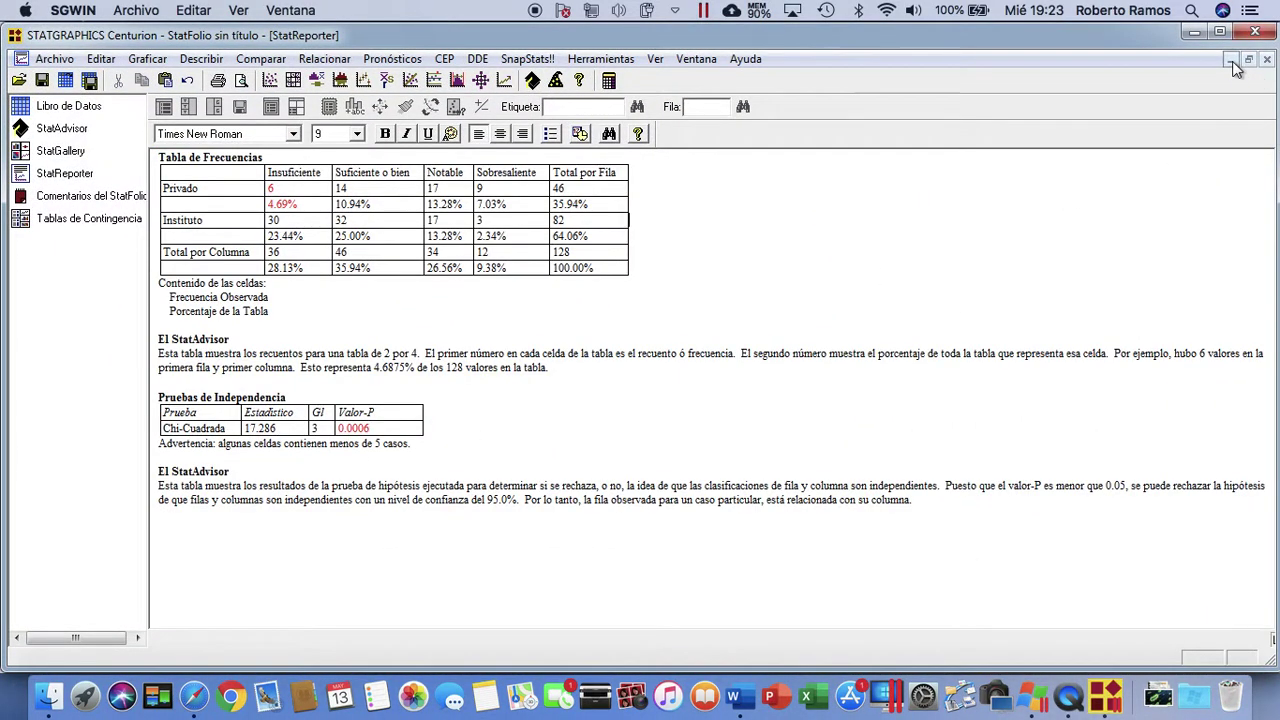
- Maximize the contingency tables analysis window, and clear all the copied results from the StatReporter
{"action": "left_click", "coordinate": [1229, 59]}
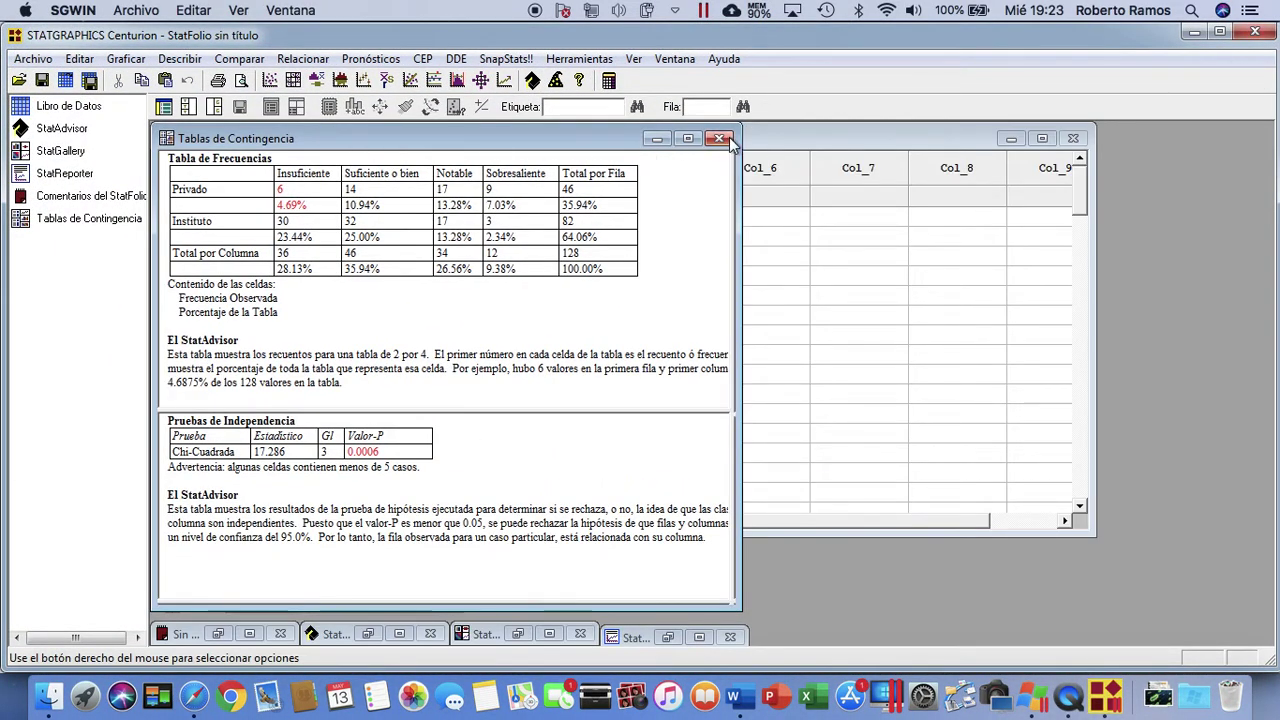
{"action": "left_click", "coordinate": [688, 138]}
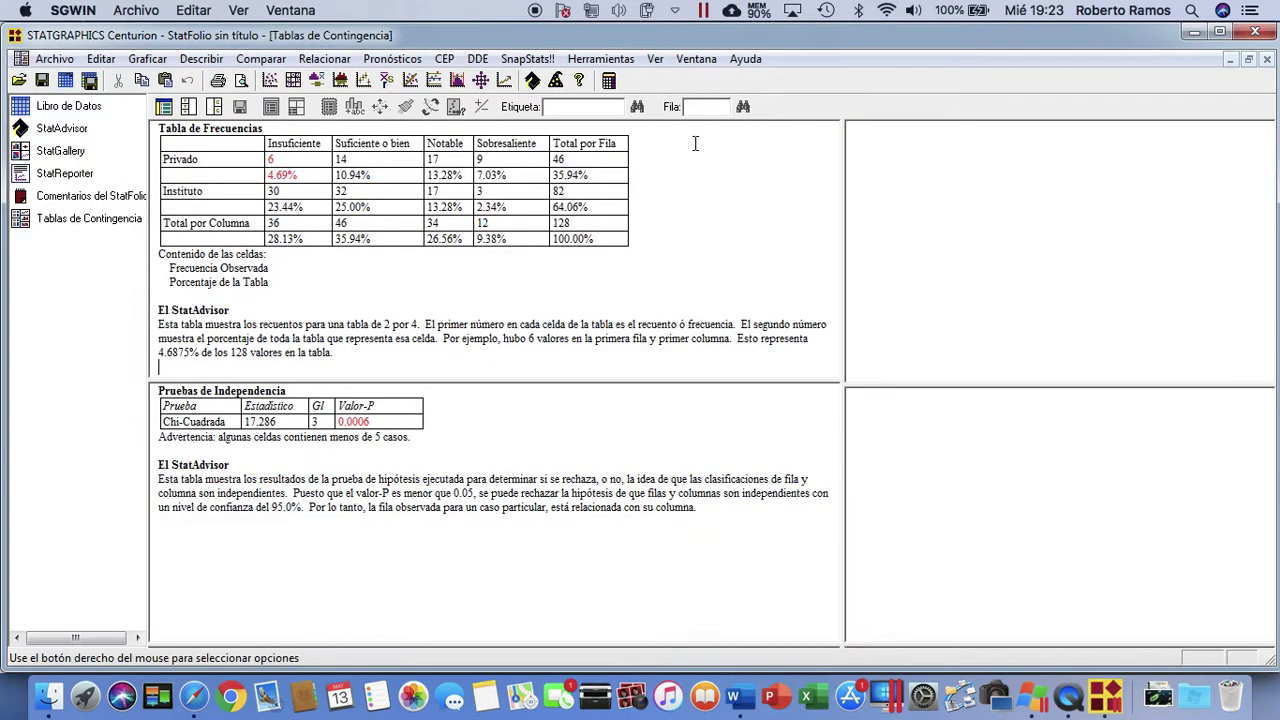
{"action": "left_click", "coordinate": [75, 176]}
{"action": "right_click", "coordinate": [793, 283]}
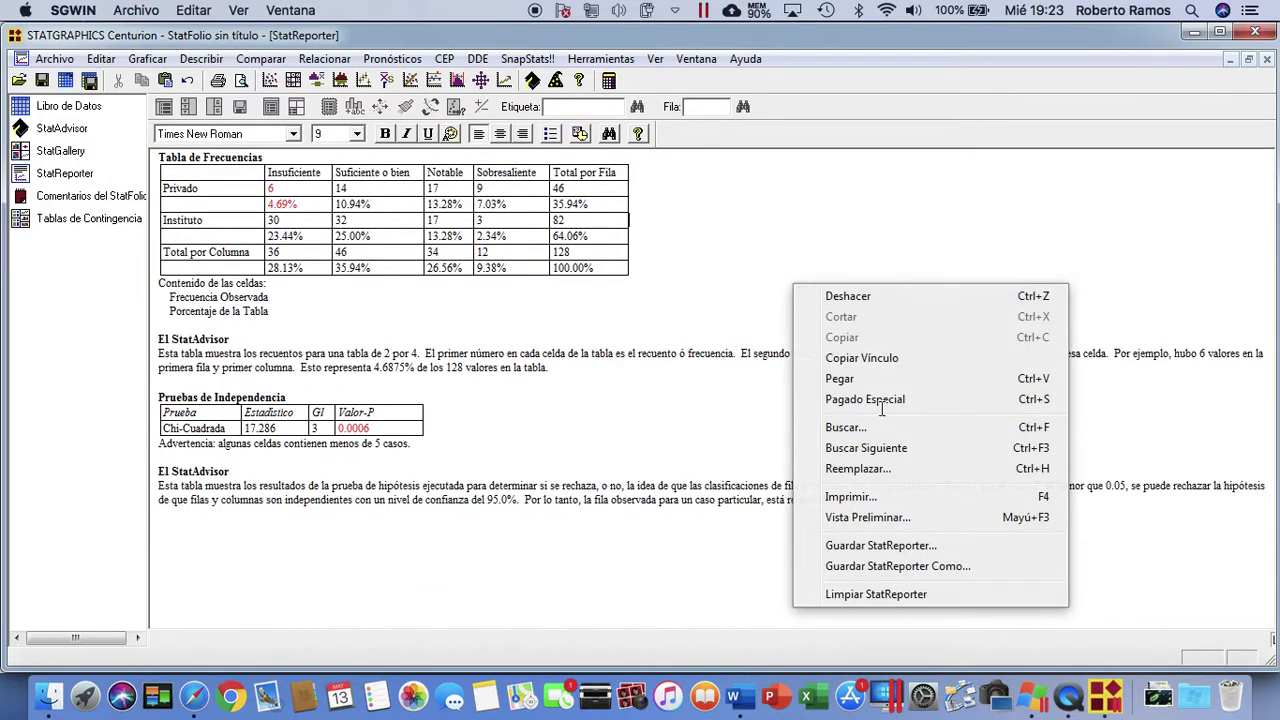
{"action": "left_click", "coordinate": [897, 594]}
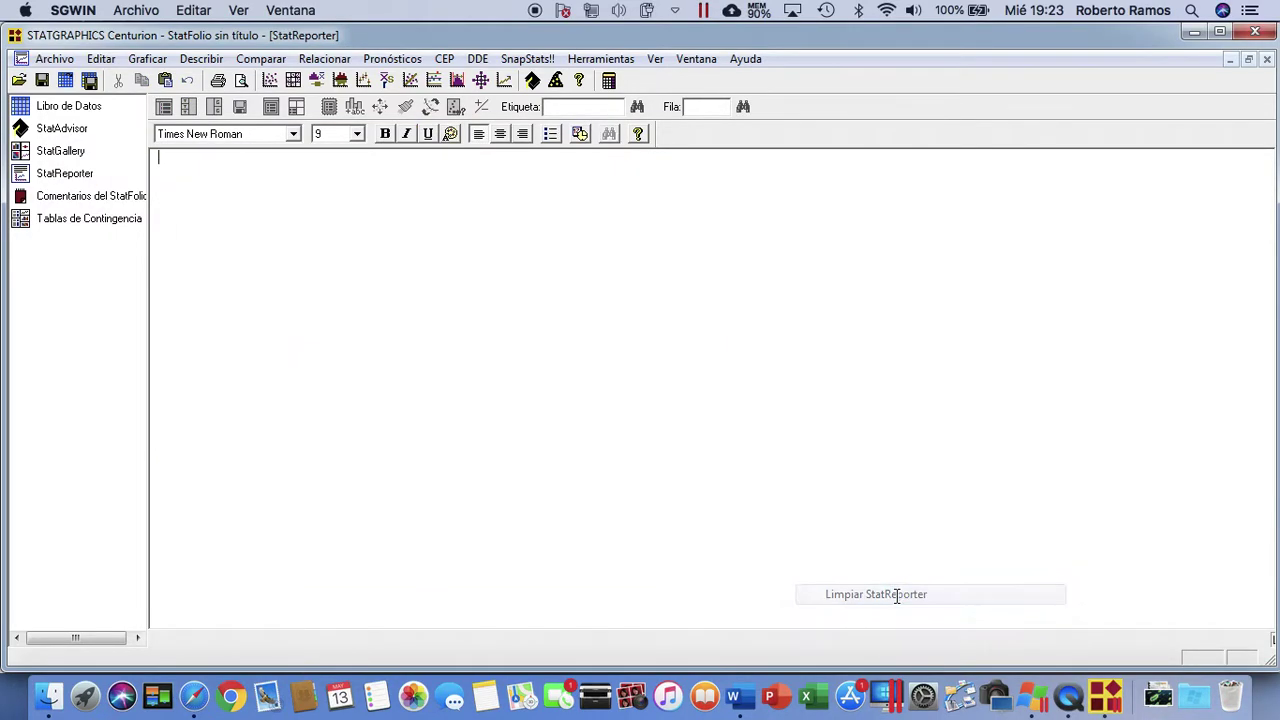
{"action": "left_click", "coordinate": [67, 107]}
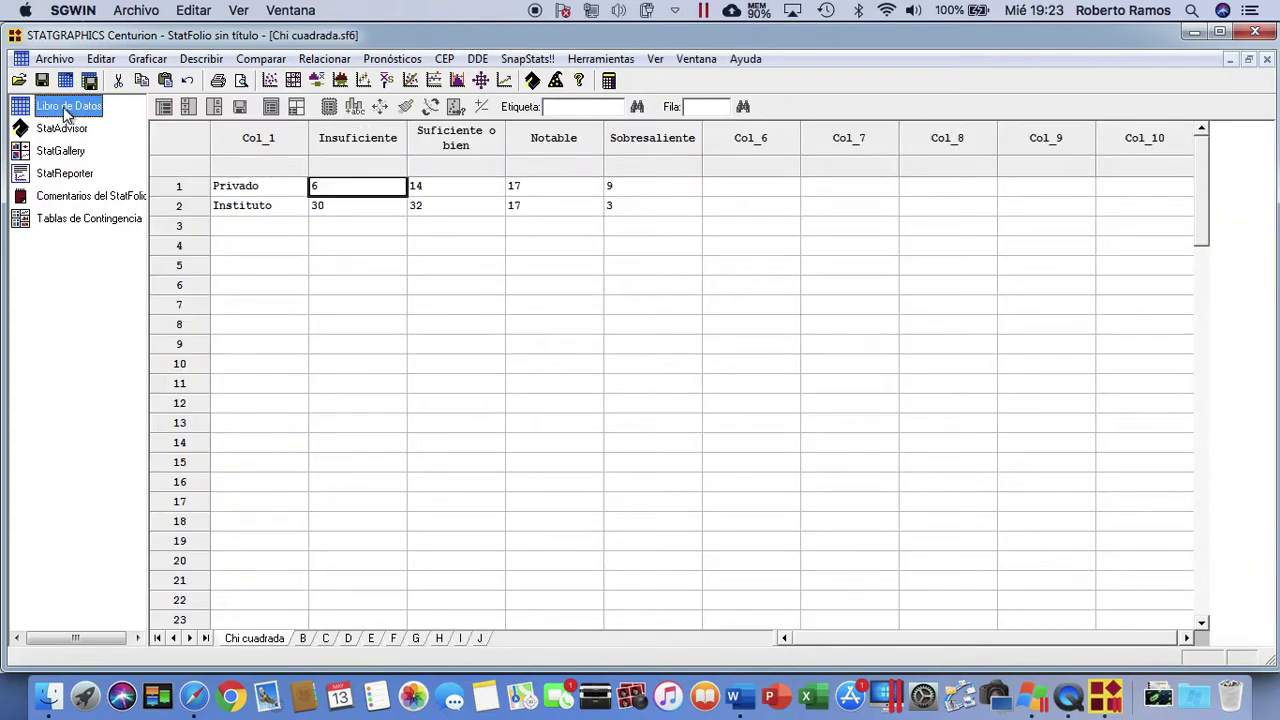
{"action": "left_click", "coordinate": [60, 221]}
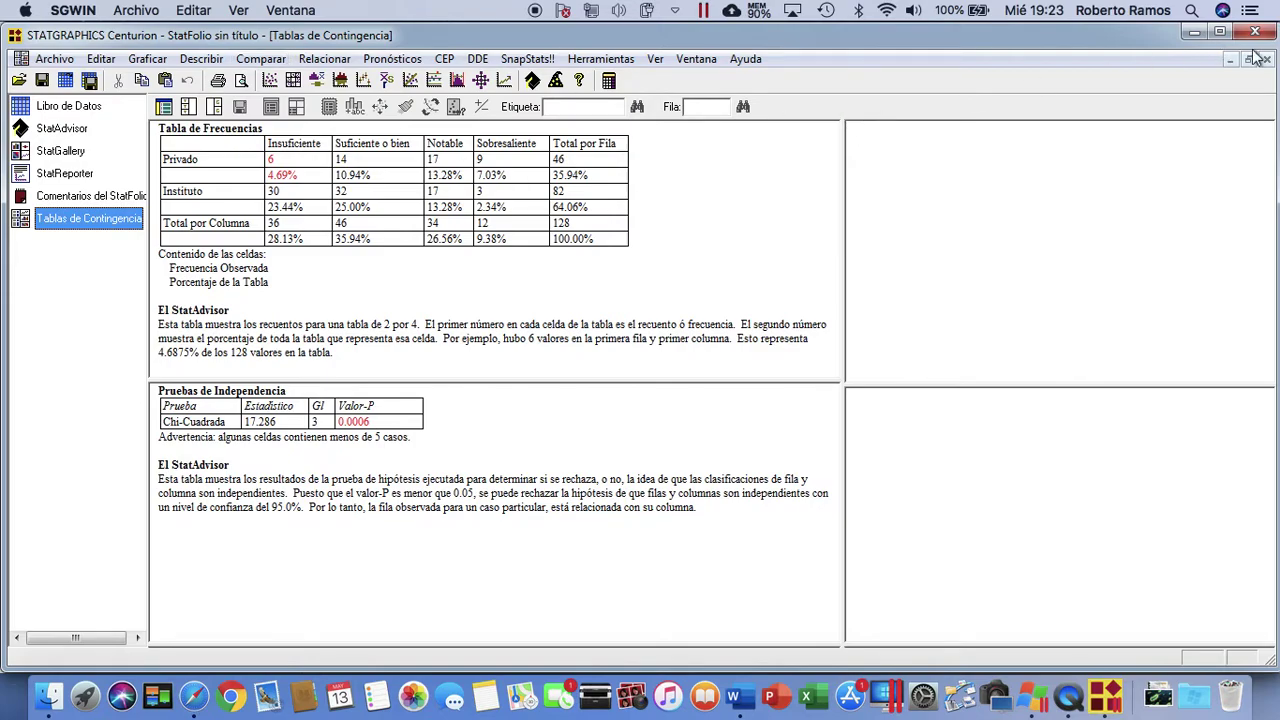
{"action": "left_click", "coordinate": [56, 59]}
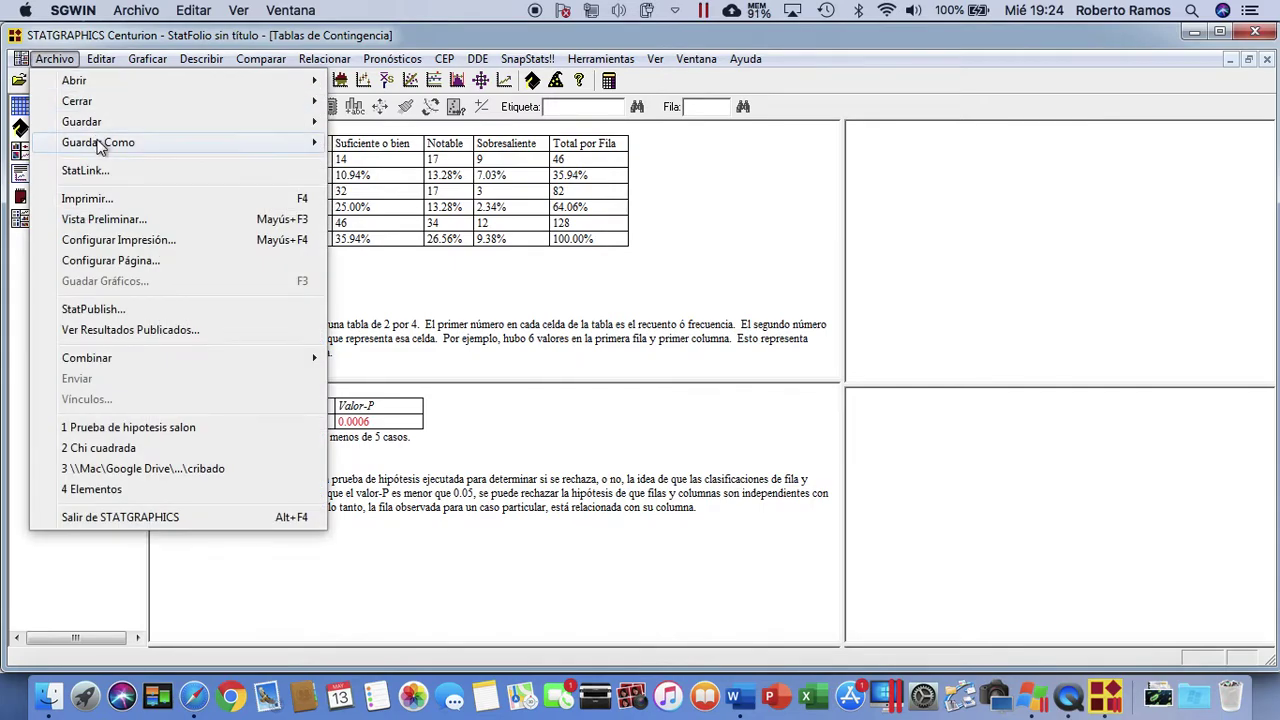
{"action": "mouse_move", "coordinate": [96, 141]}
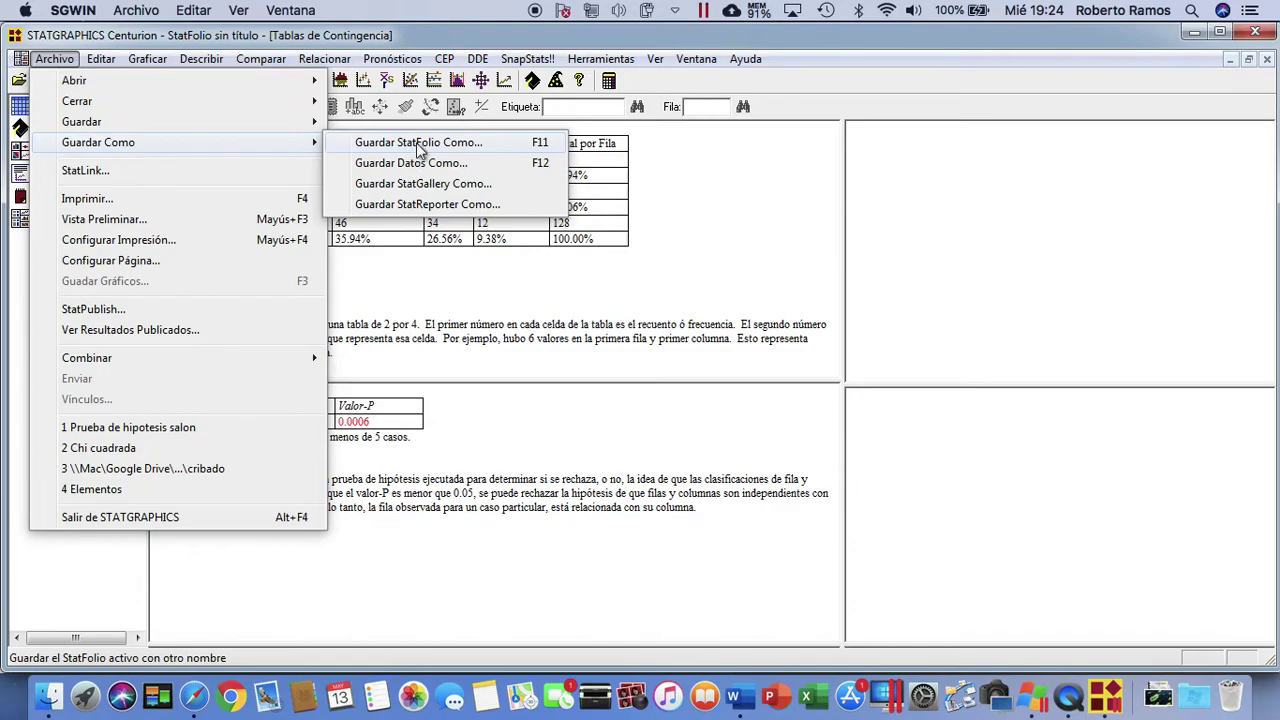
{"action": "left_click", "coordinate": [741, 241]}
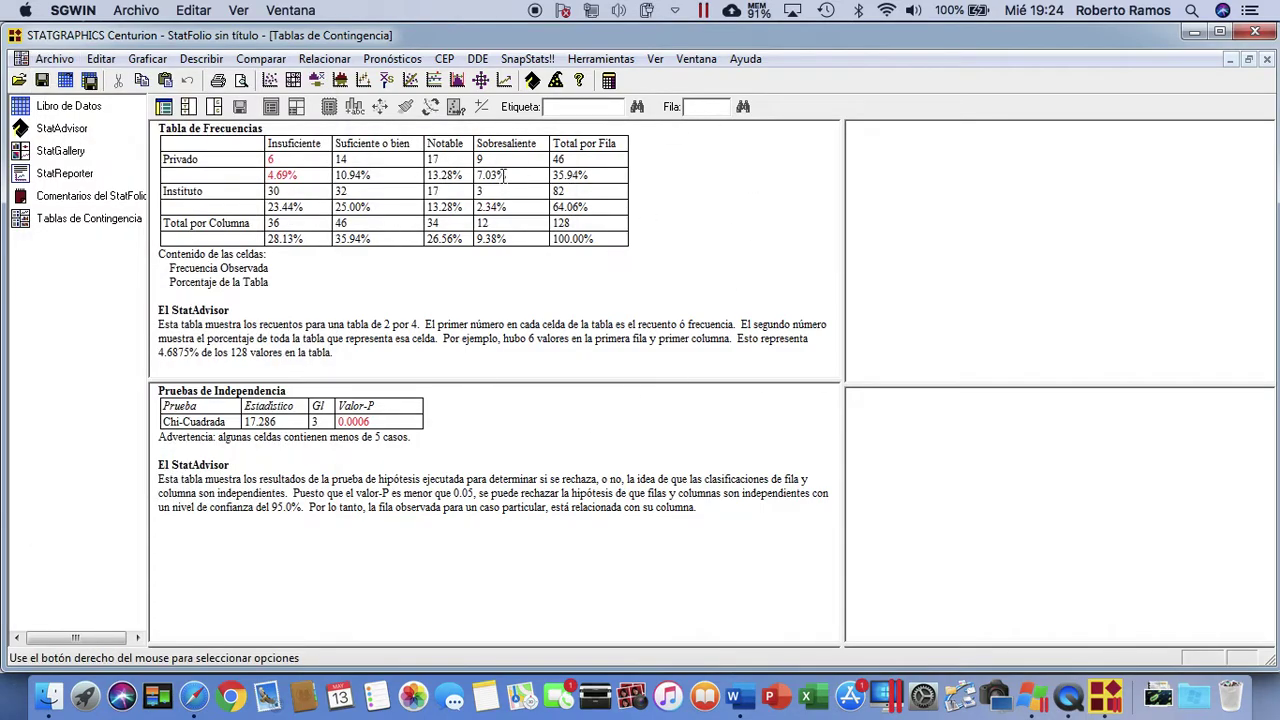
- Close the Tablas de Contingencia analysis and accept its removal from the StatFolio
{"action": "left_click", "coordinate": [77, 112]}
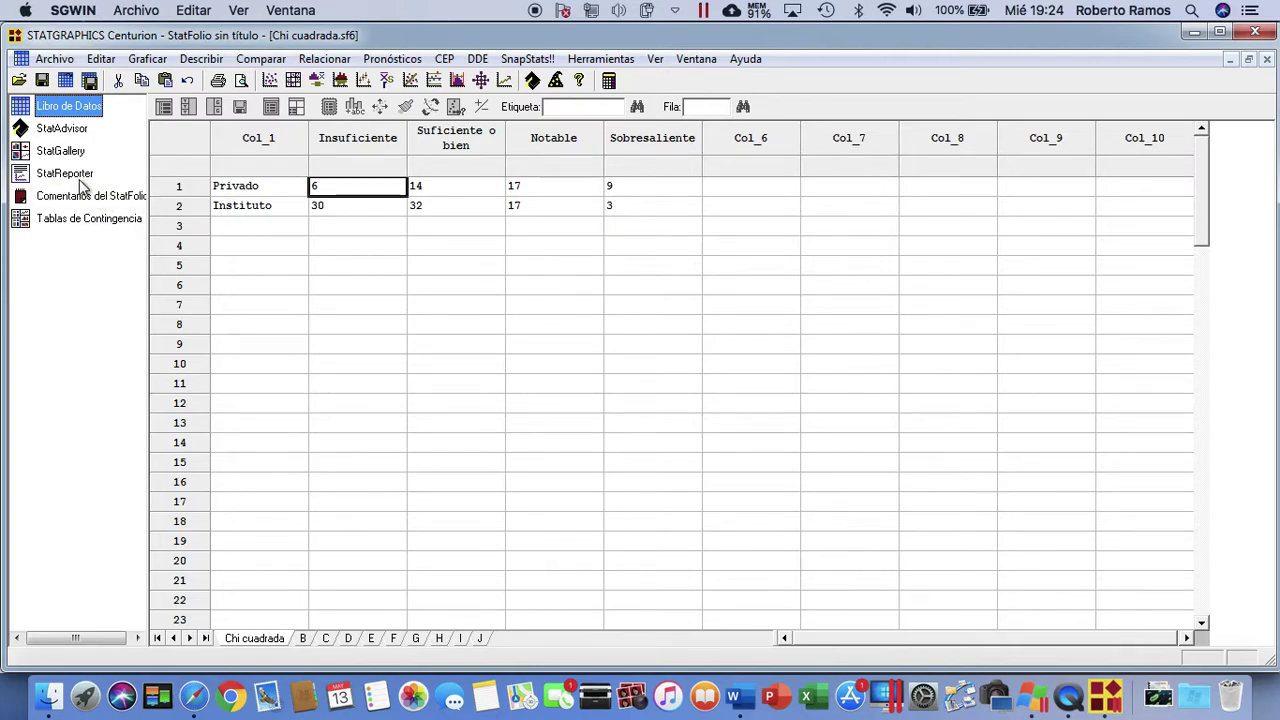
{"action": "left_click", "coordinate": [78, 219]}
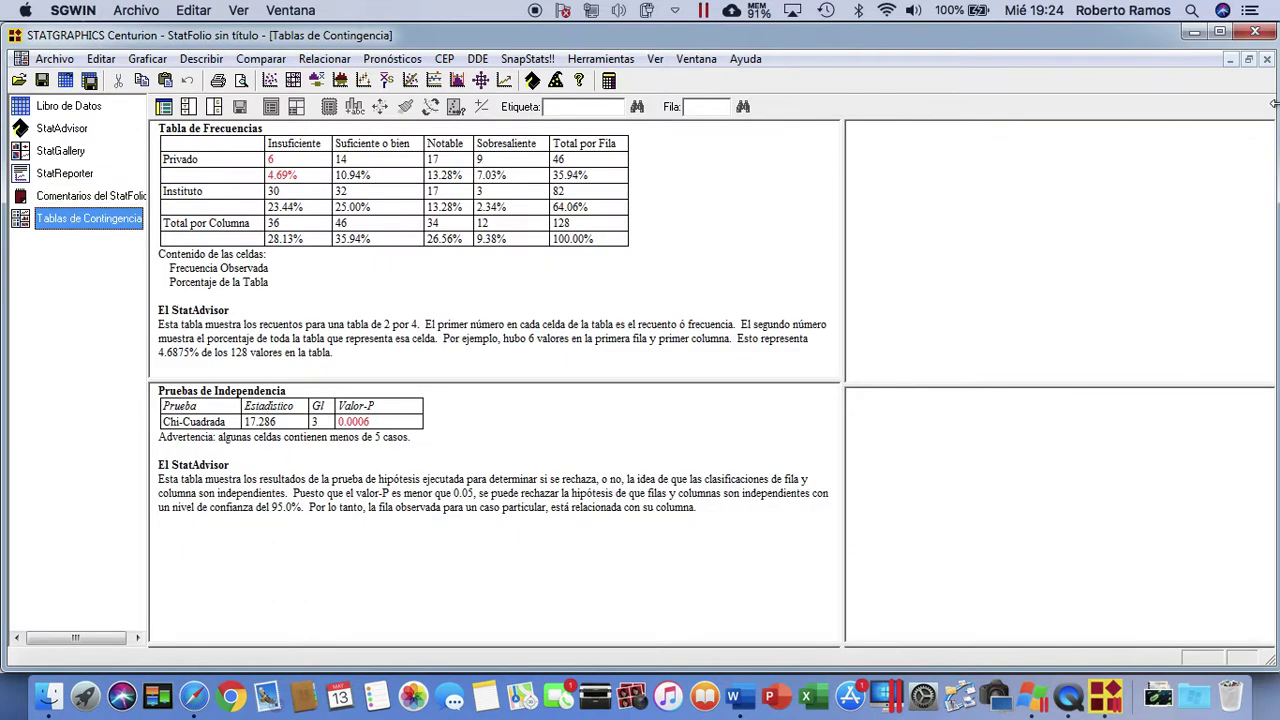
{"action": "left_click", "coordinate": [1267, 59]}
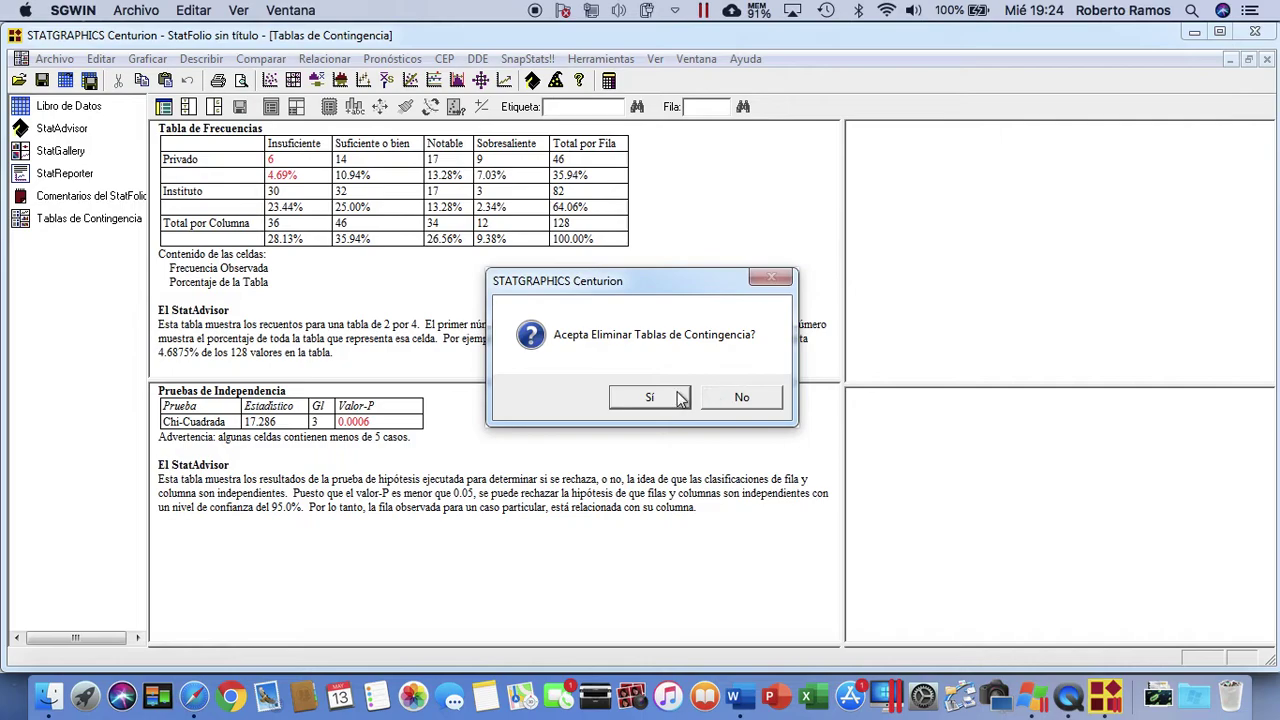
{"action": "left_click", "coordinate": [677, 395]}
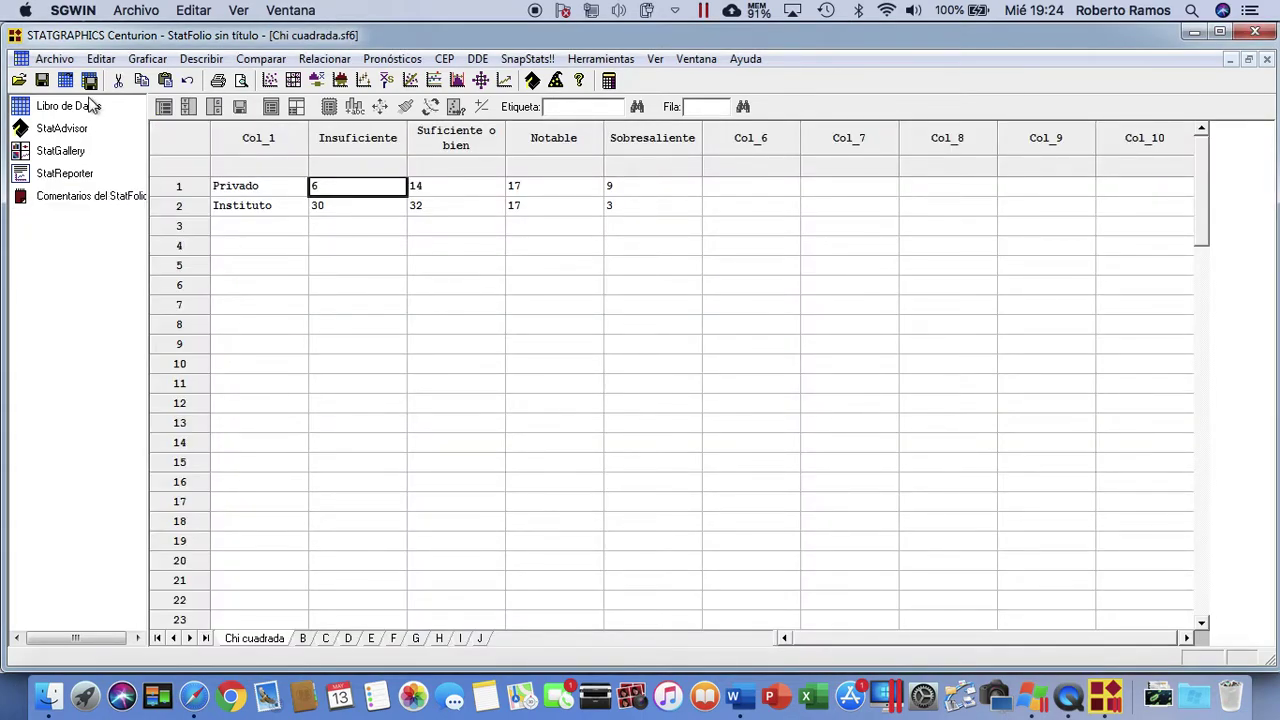
{"action": "left_click", "coordinate": [54, 58]}
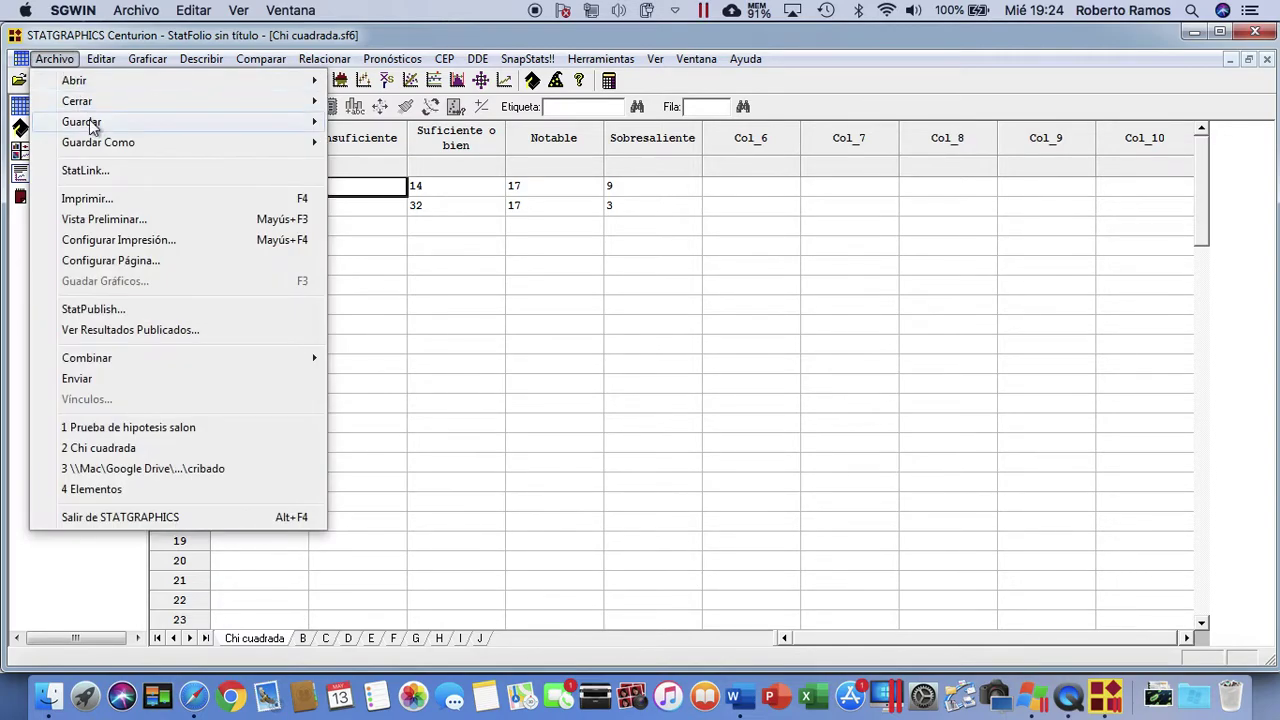
{"action": "mouse_move", "coordinate": [103, 145]}
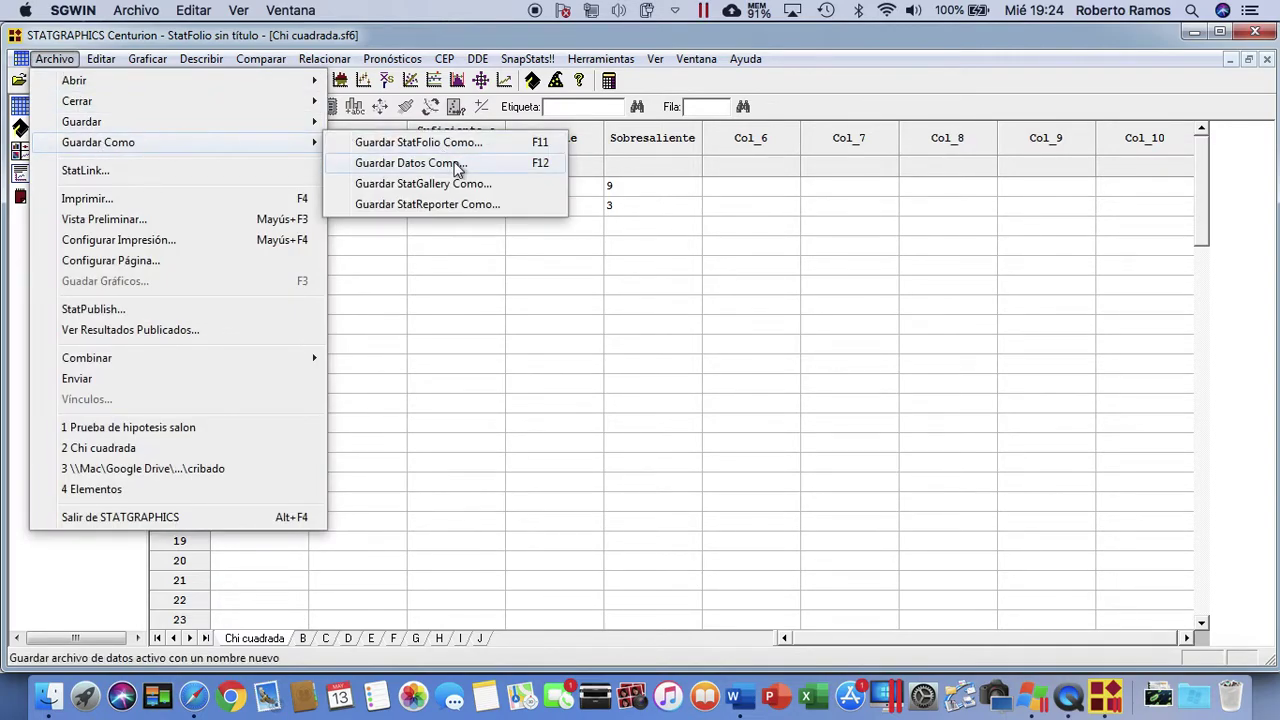
{"action": "left_click", "coordinate": [457, 164]}
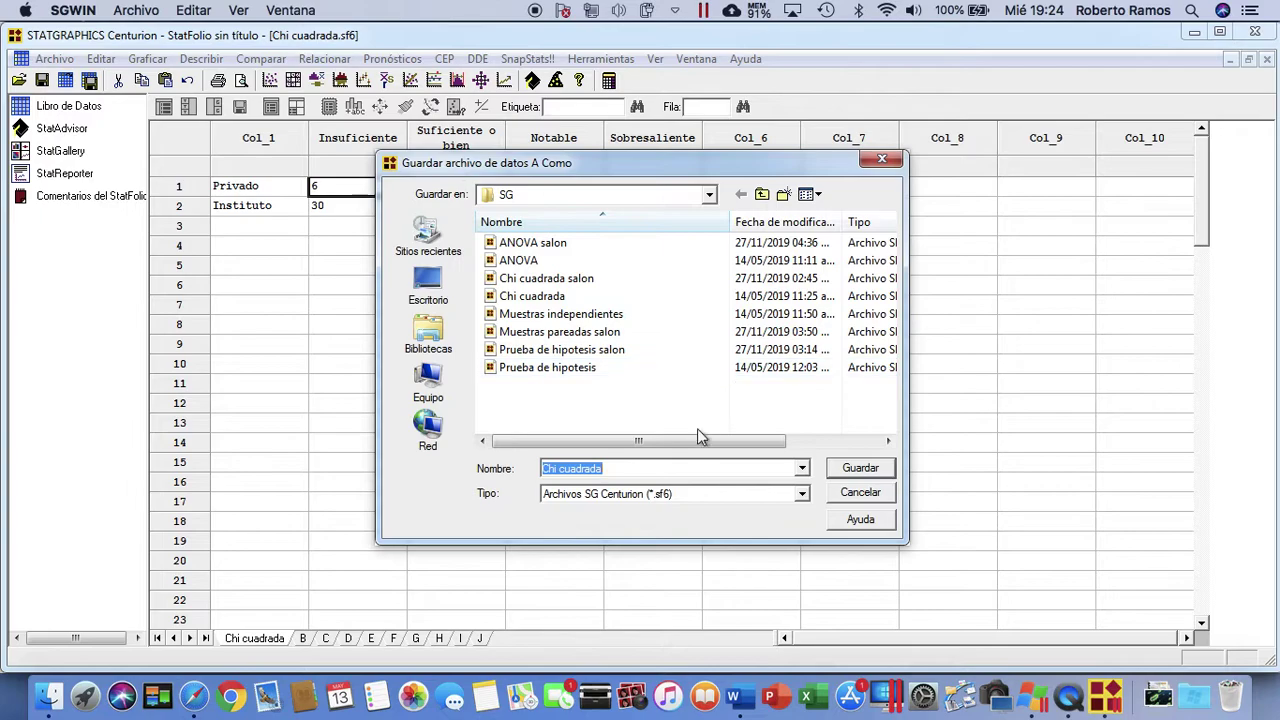
{"action": "left_click", "coordinate": [860, 493]}
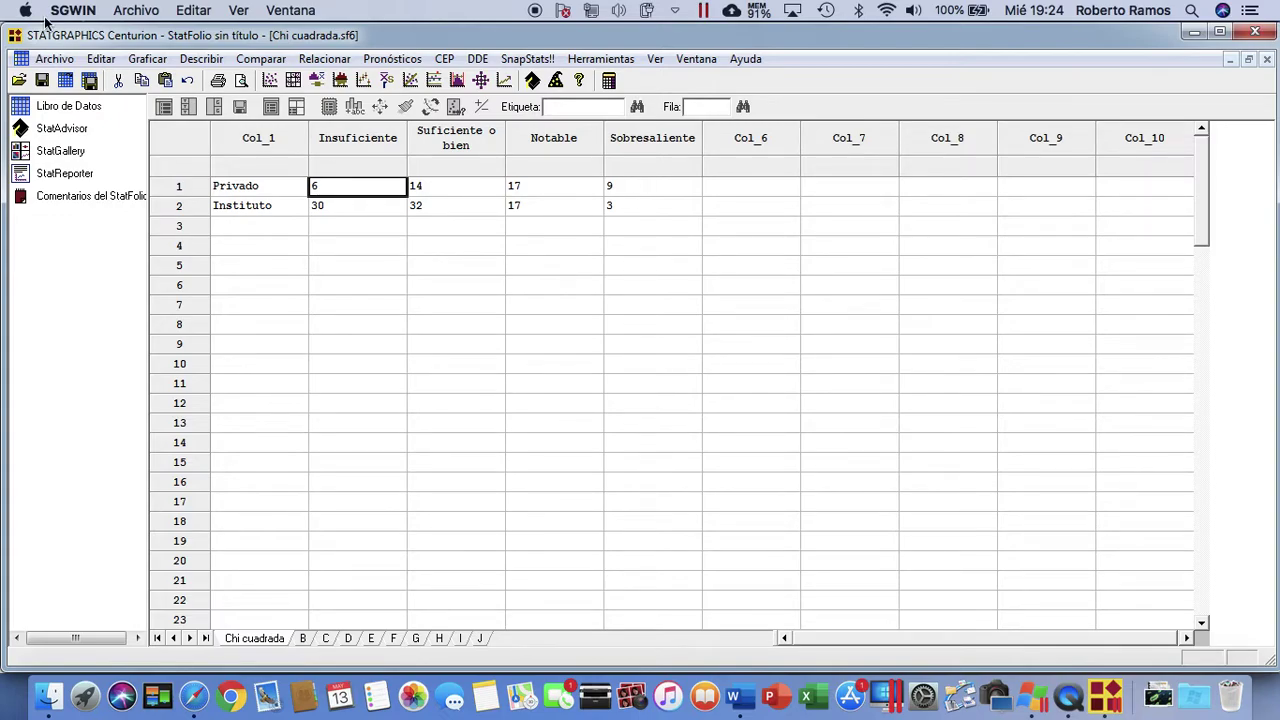
- Close the Chi cuadrada data file on sheet A without saving its data
{"action": "left_click", "coordinate": [47, 64]}
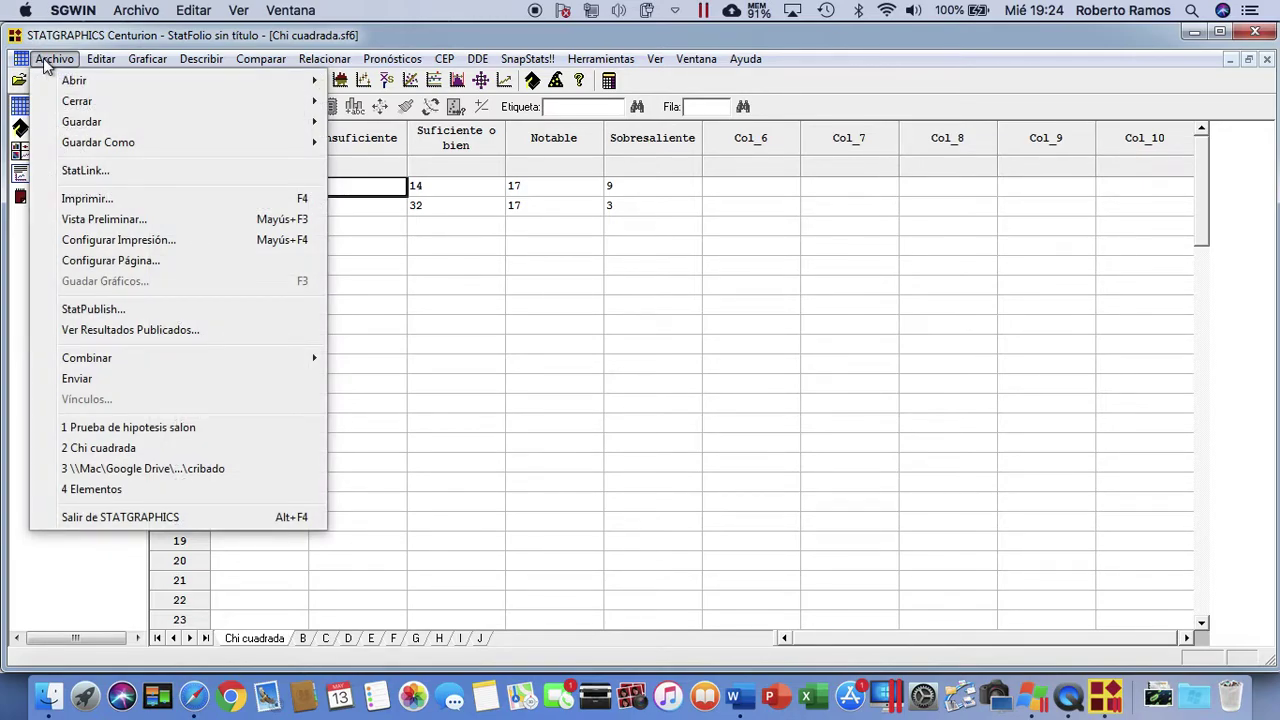
{"action": "mouse_move", "coordinate": [115, 103]}
{"action": "left_click", "coordinate": [377, 124]}
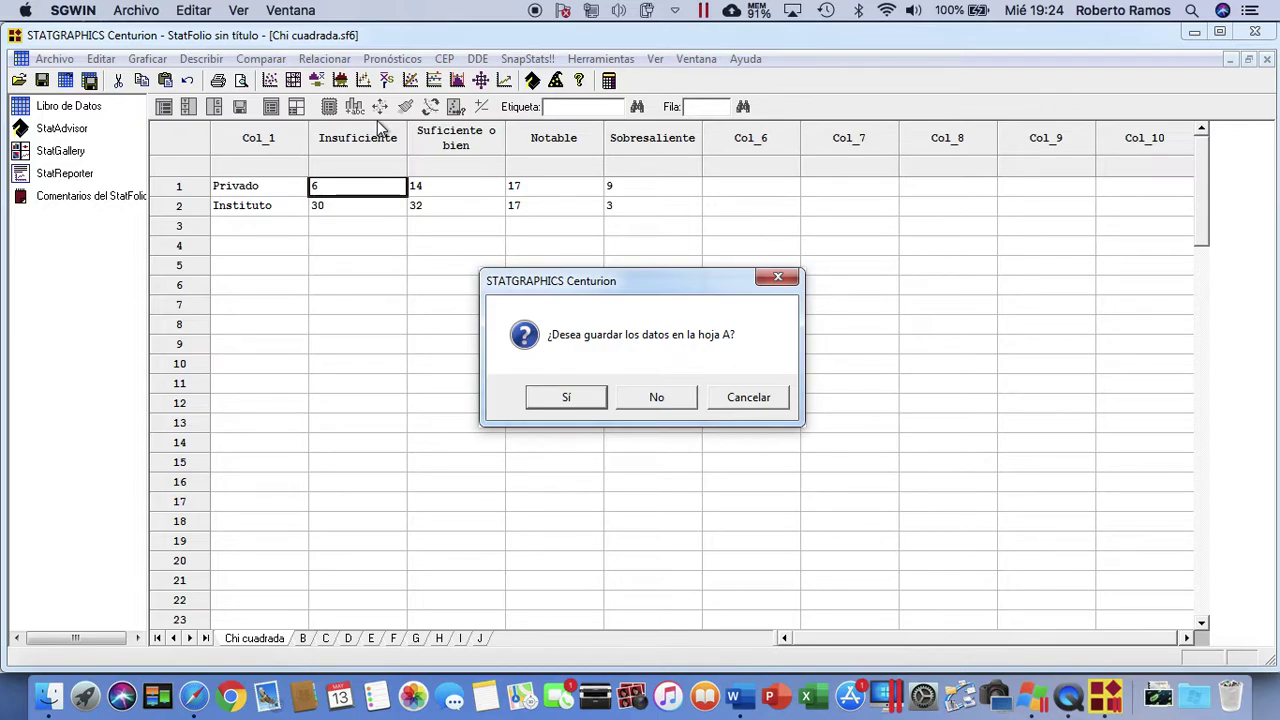
{"action": "left_click", "coordinate": [676, 400]}
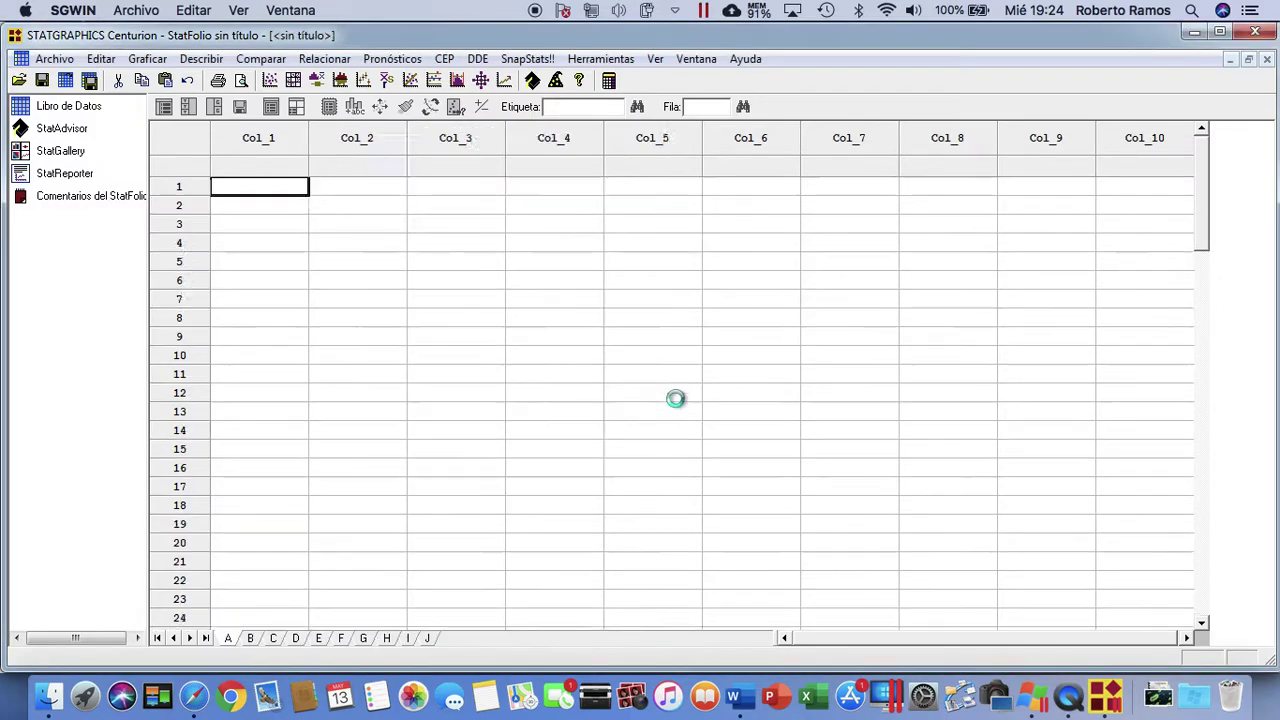